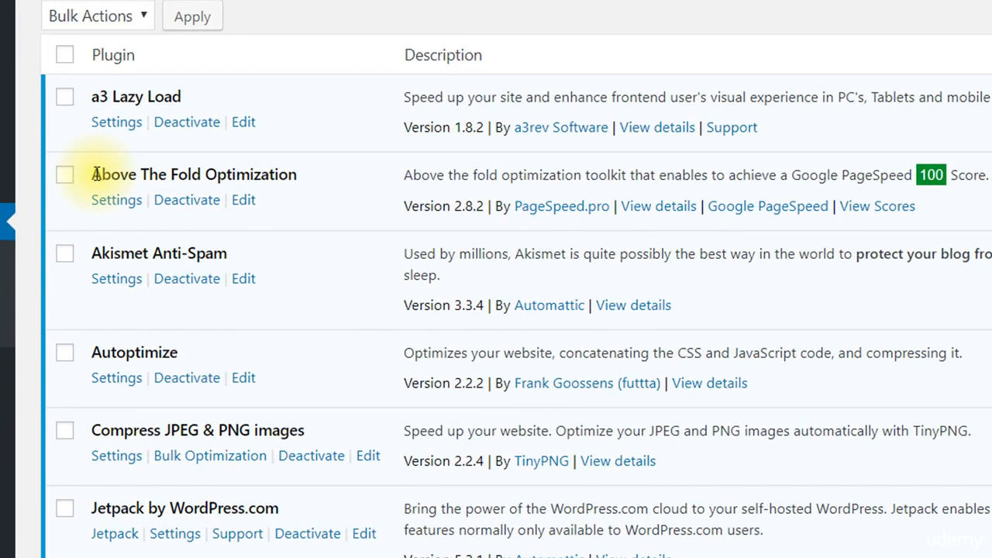
Review the active optimization plugins and deactivate the W3 Total Cache plugin
{"action": "left_click_drag", "start_coordinate": [118, 192], "coordinate": [285, 193]}
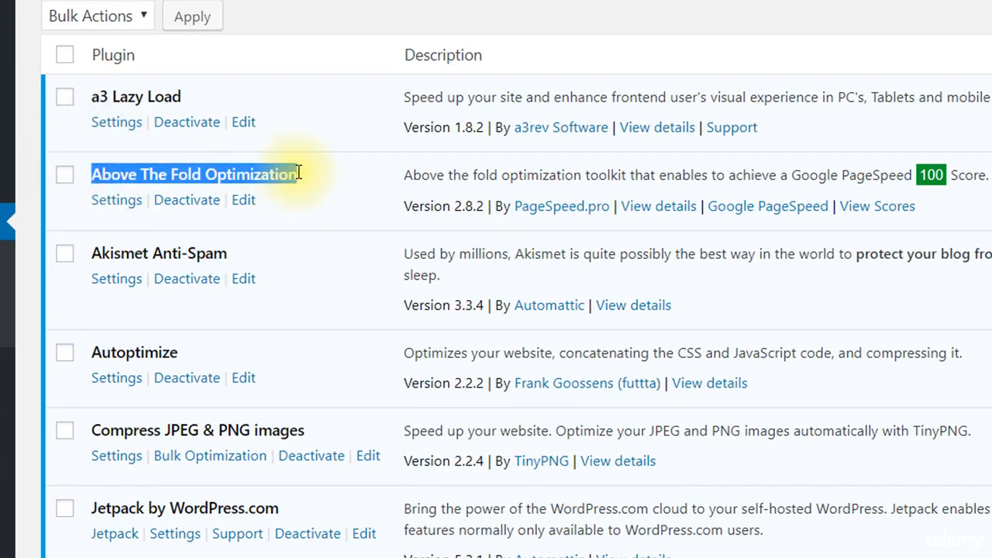
{"action": "left_click_drag", "start_coordinate": [92, 350], "coordinate": [177, 346]}
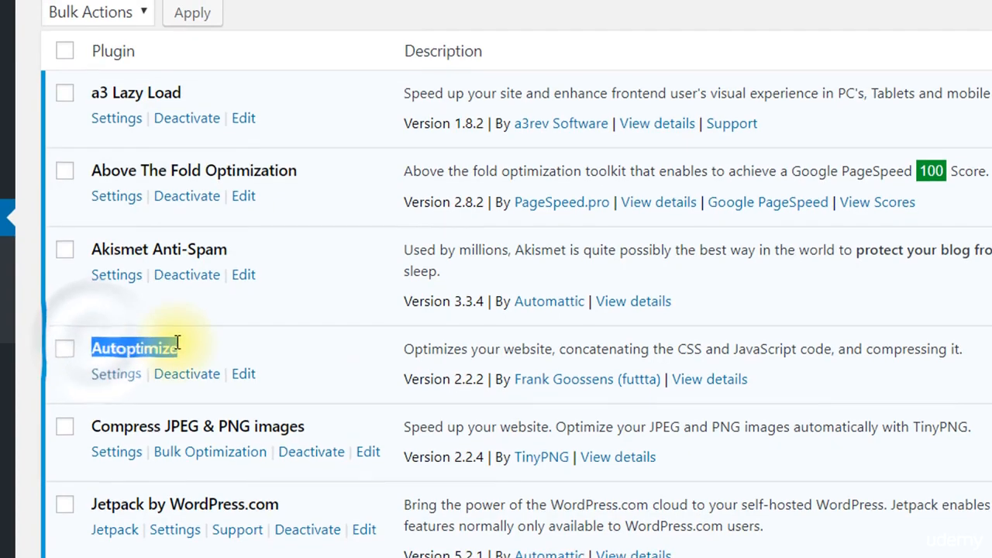
{"action": "left_click_drag", "start_coordinate": [93, 406], "coordinate": [232, 408]}
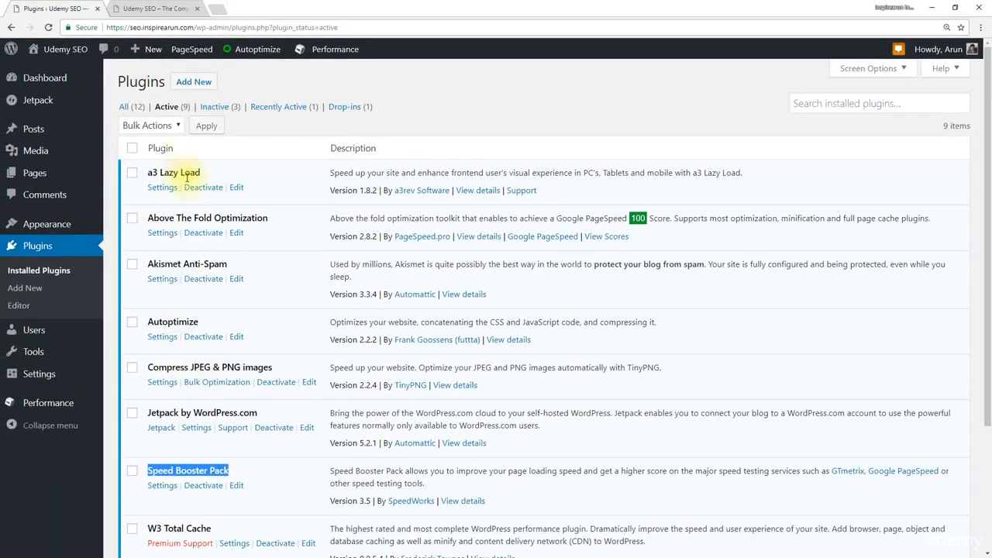
{"action": "scroll", "coordinate": [197, 332], "scroll_direction": "down", "scroll_amount": 3}
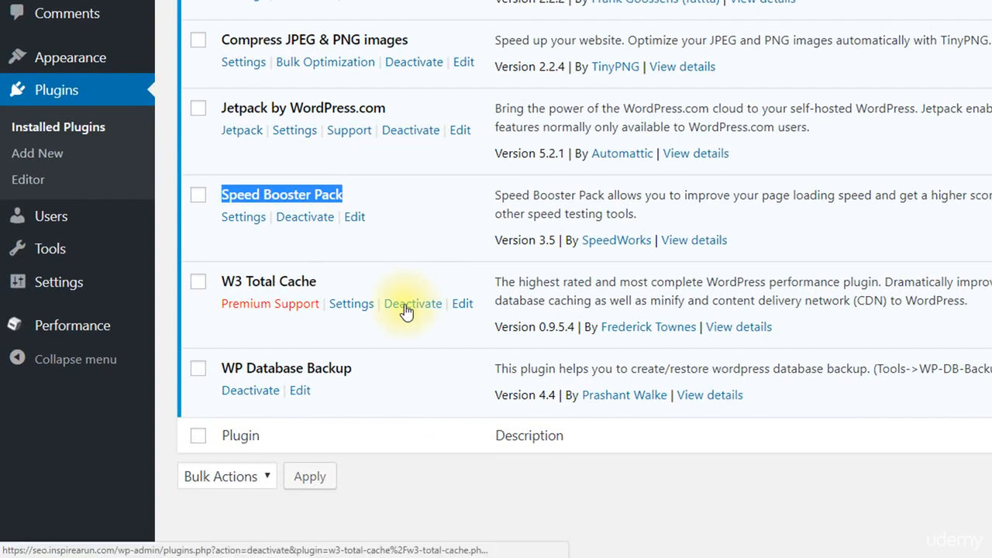
{"action": "left_click", "coordinate": [406, 310]}
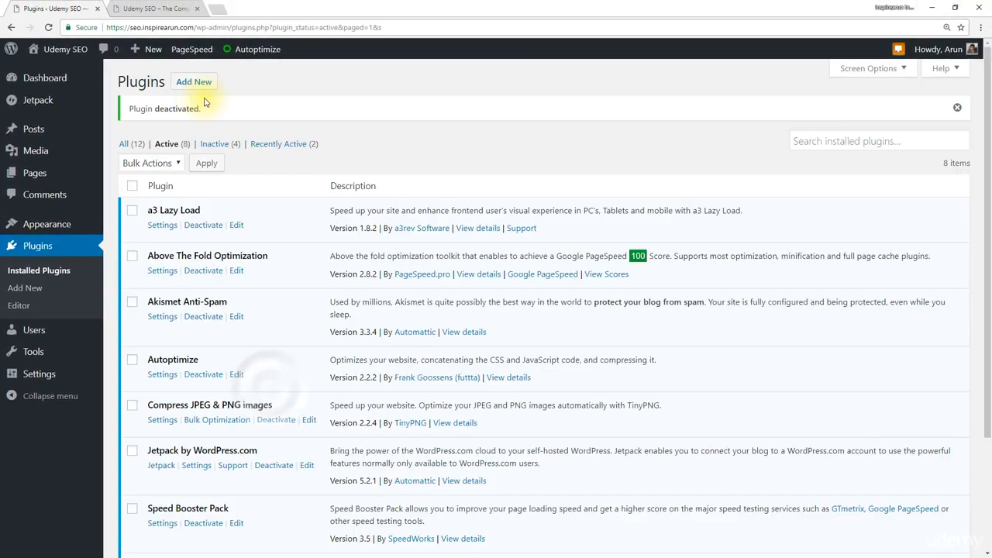
Add the WP Super Cache plugin from the featured plugins, installing and activating it
{"action": "left_click", "coordinate": [193, 82]}
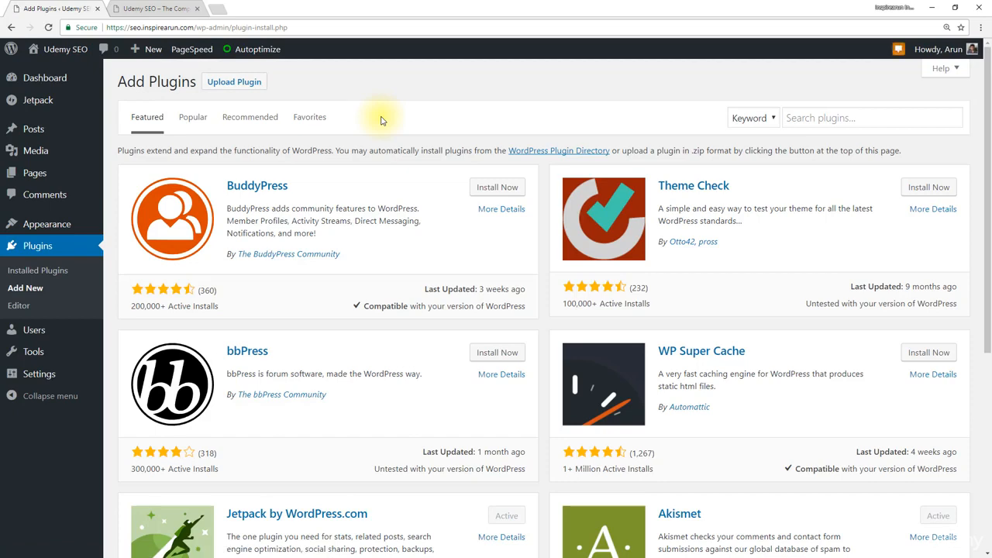
{"action": "scroll", "coordinate": [380, 120], "scroll_direction": "down", "scroll_amount": 2}
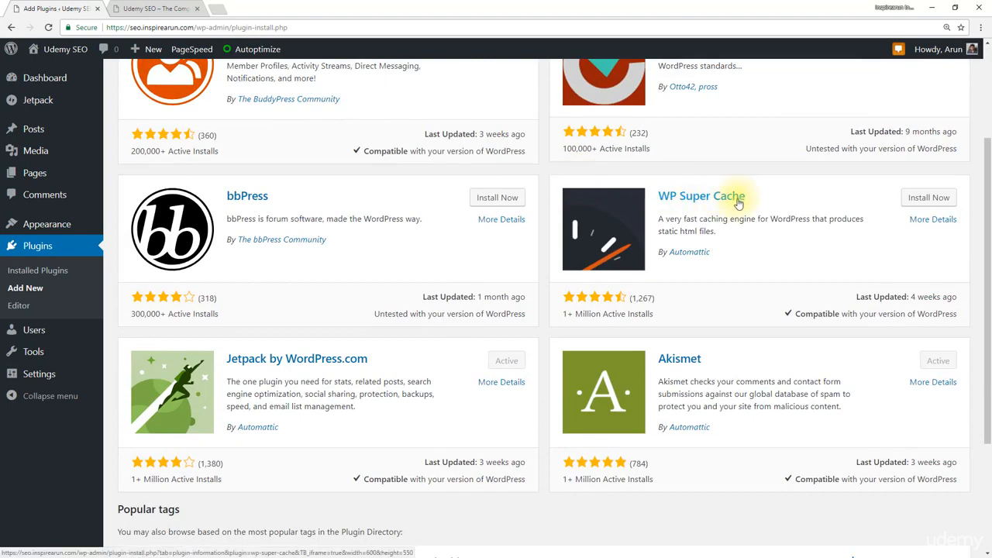
{"action": "scroll", "coordinate": [738, 202], "scroll_direction": "up", "scroll_amount": 2}
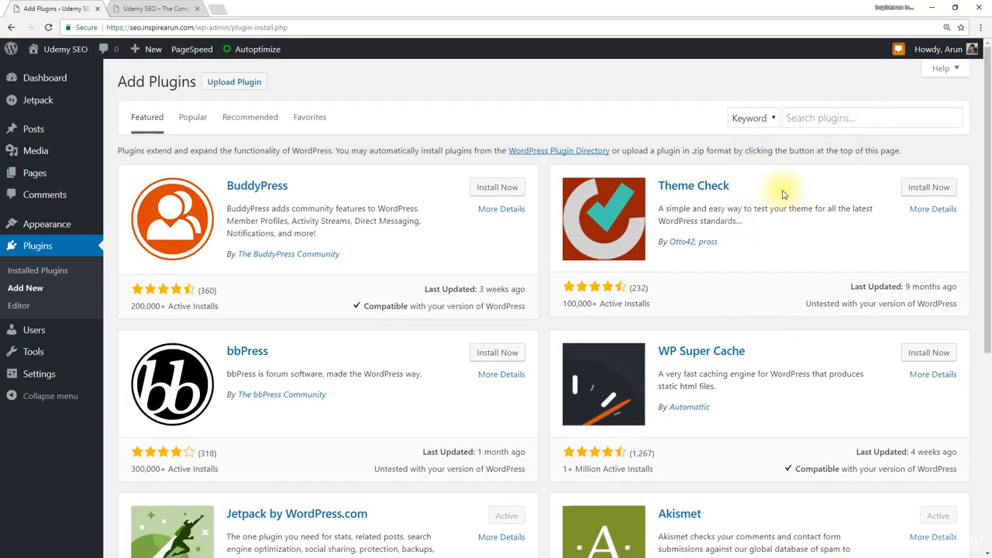
{"action": "scroll", "coordinate": [783, 194], "scroll_direction": "down", "scroll_amount": 2}
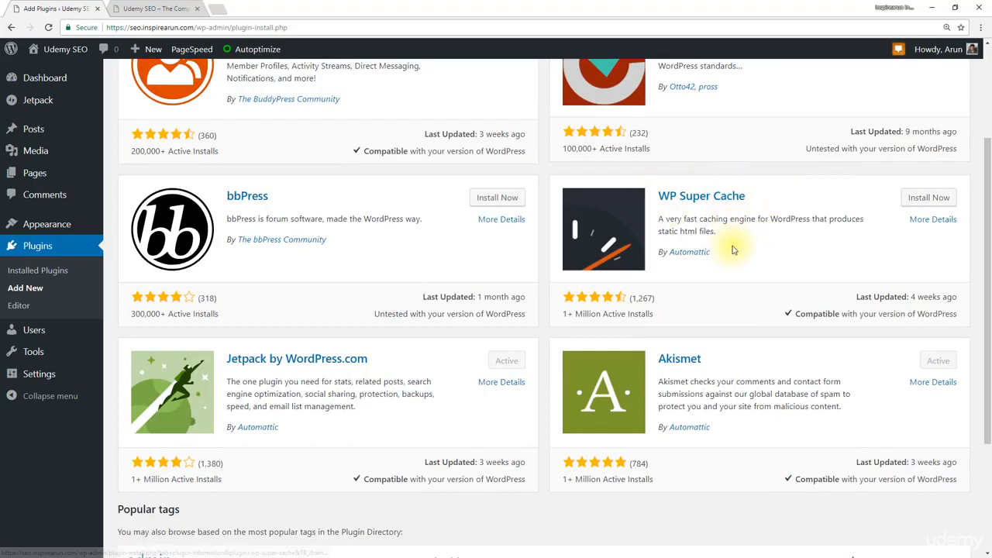
{"action": "scroll", "coordinate": [734, 250], "scroll_direction": "up", "scroll_amount": 2}
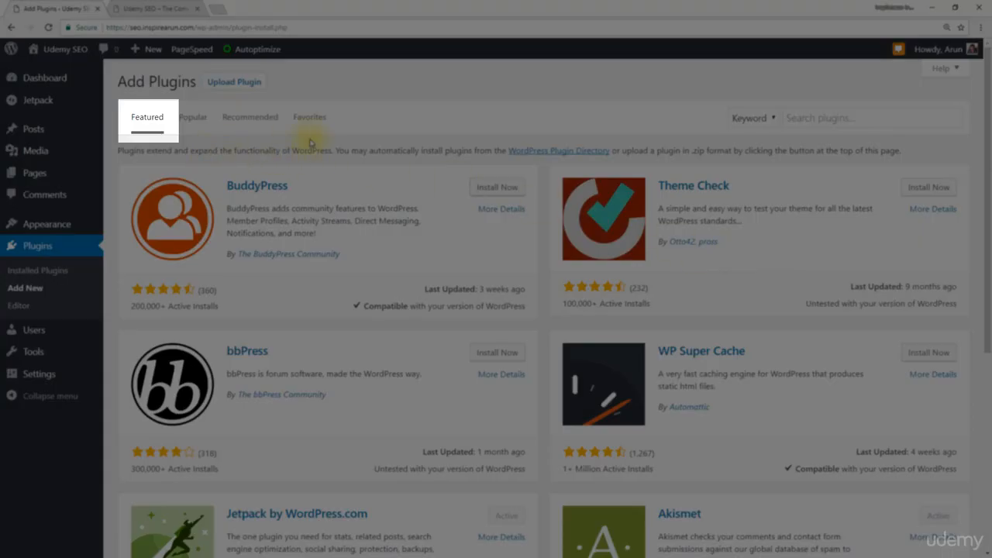
{"action": "scroll", "coordinate": [775, 248], "scroll_direction": "down", "scroll_amount": 2}
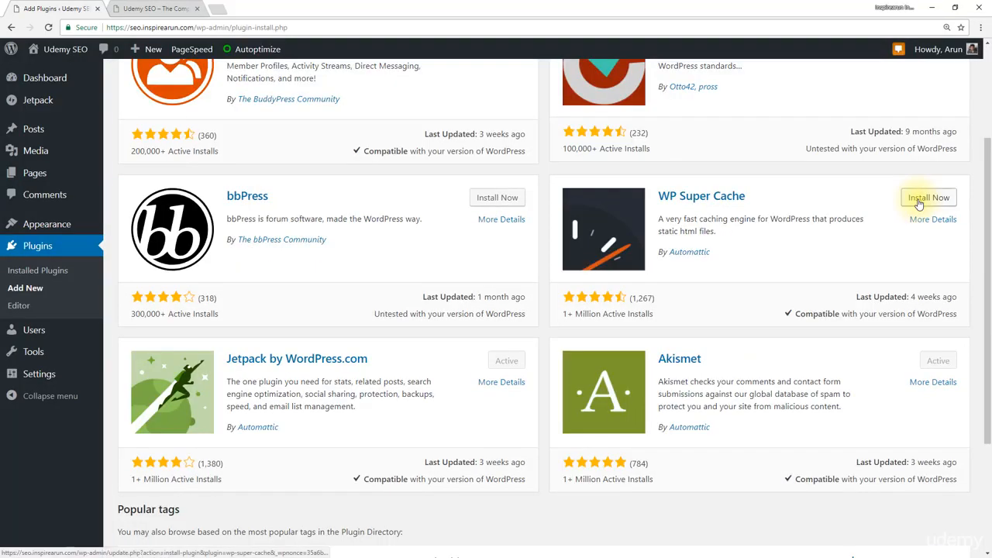
{"action": "left_click", "coordinate": [919, 200]}
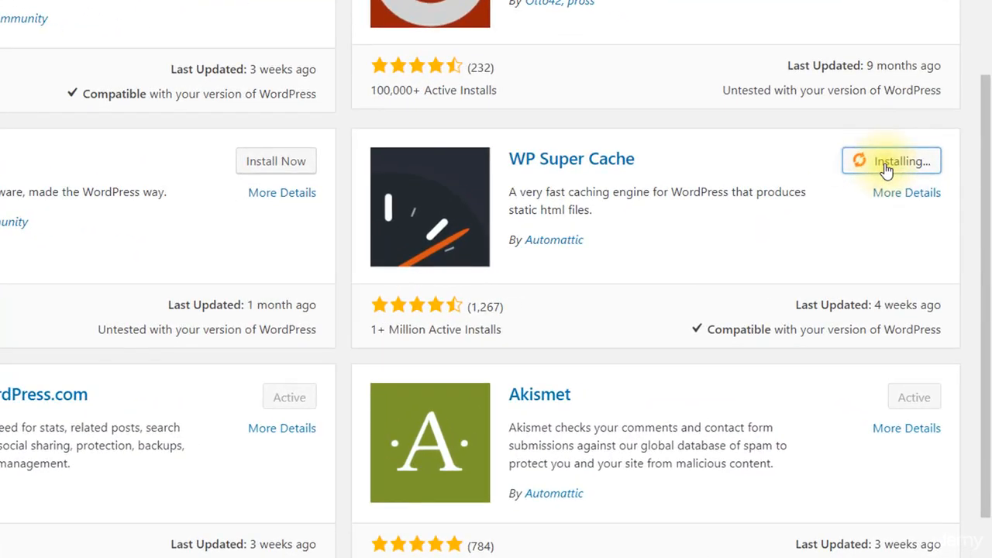
{"action": "left_click", "coordinate": [912, 164]}
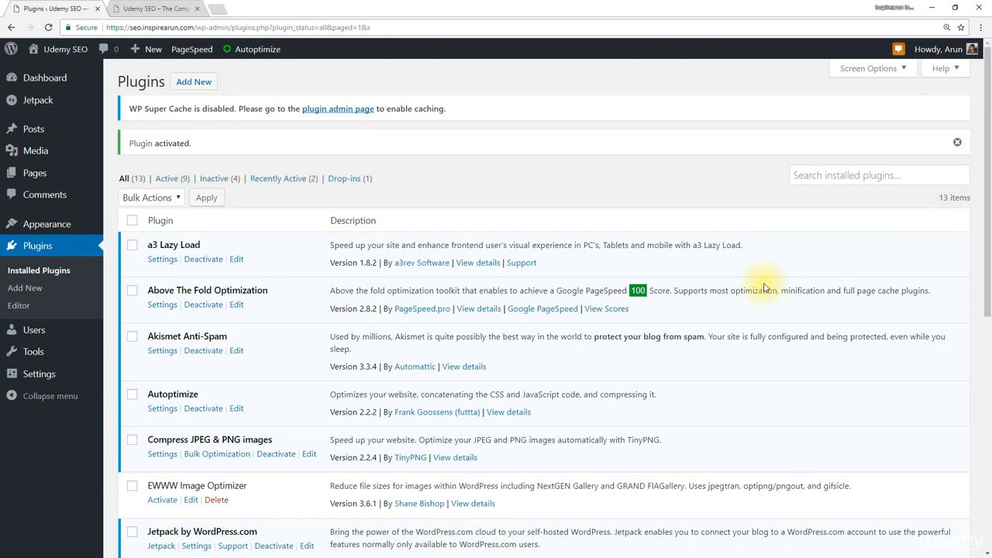
Open the settings of the WP Super Cache plugin, turn caching on and save the status
{"action": "left_click", "coordinate": [166, 179]}
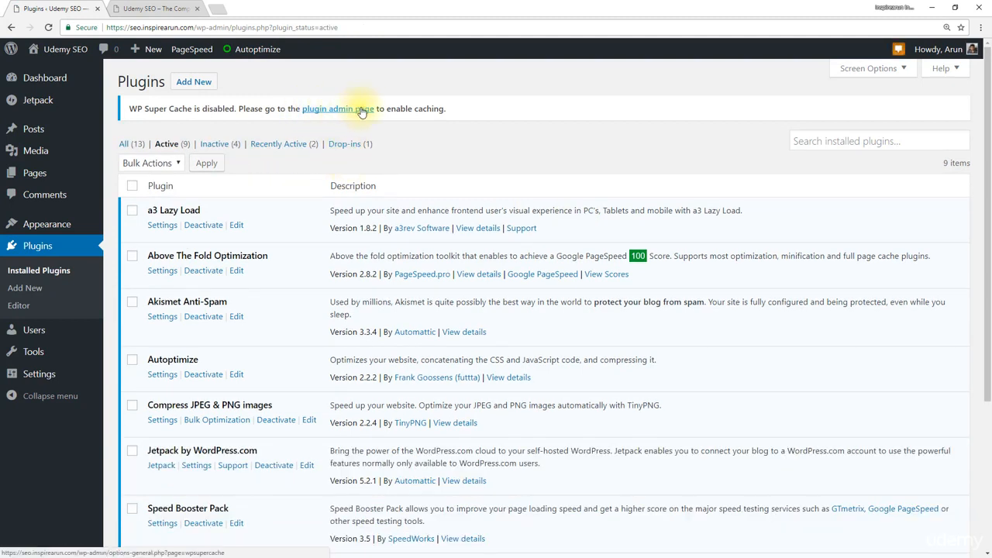
{"action": "scroll", "coordinate": [418, 108], "scroll_direction": "down", "scroll_amount": 3}
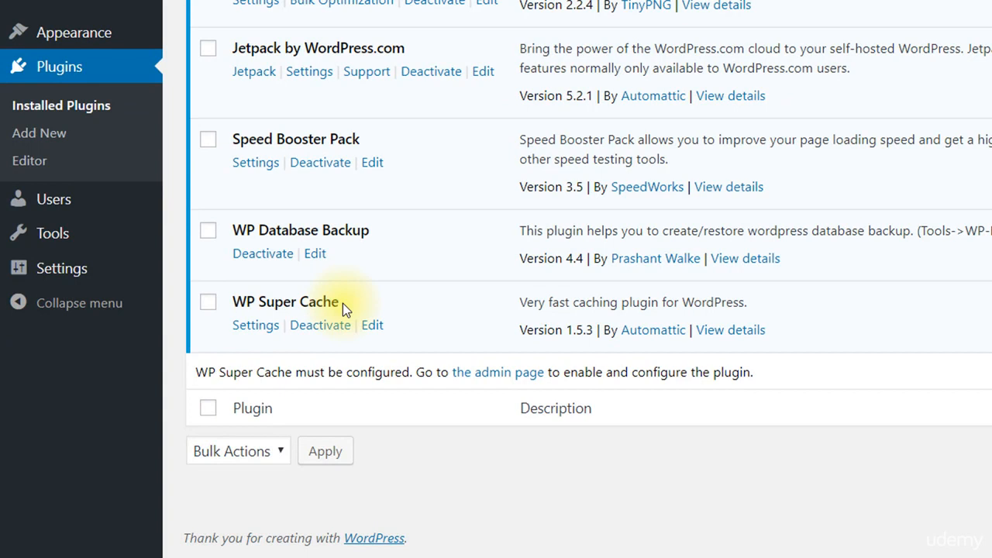
{"action": "mouse_move", "coordinate": [75, 266]}
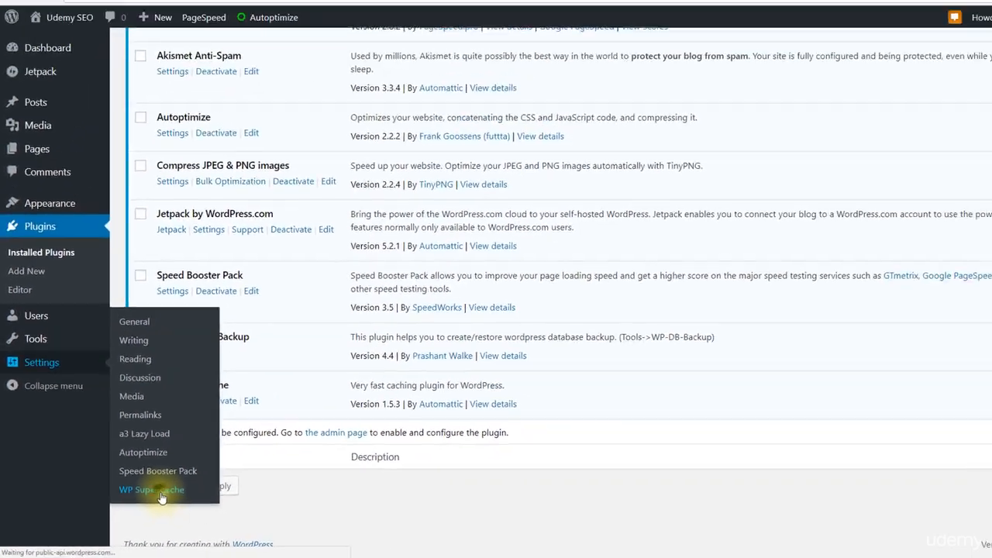
{"action": "left_click", "coordinate": [239, 459]}
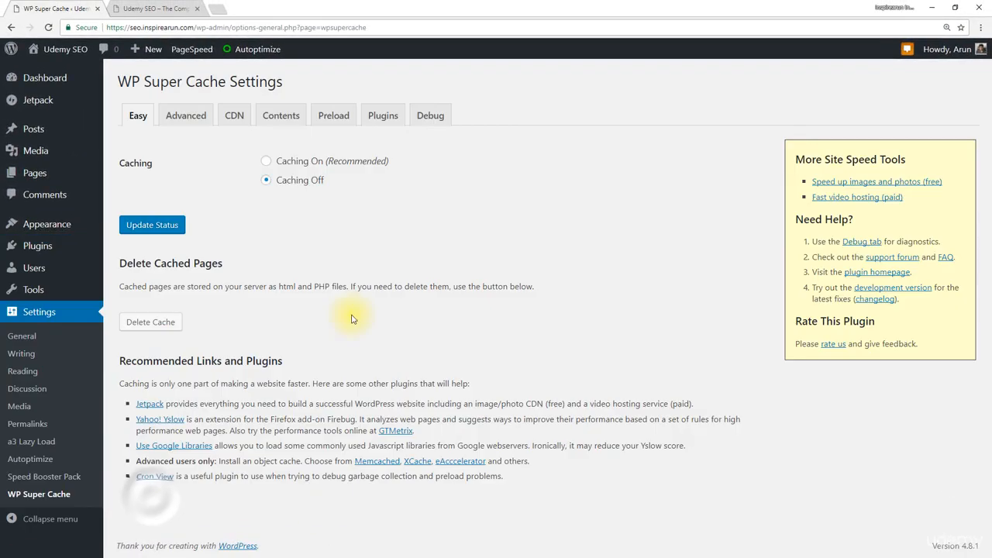
{"action": "left_click", "coordinate": [266, 162]}
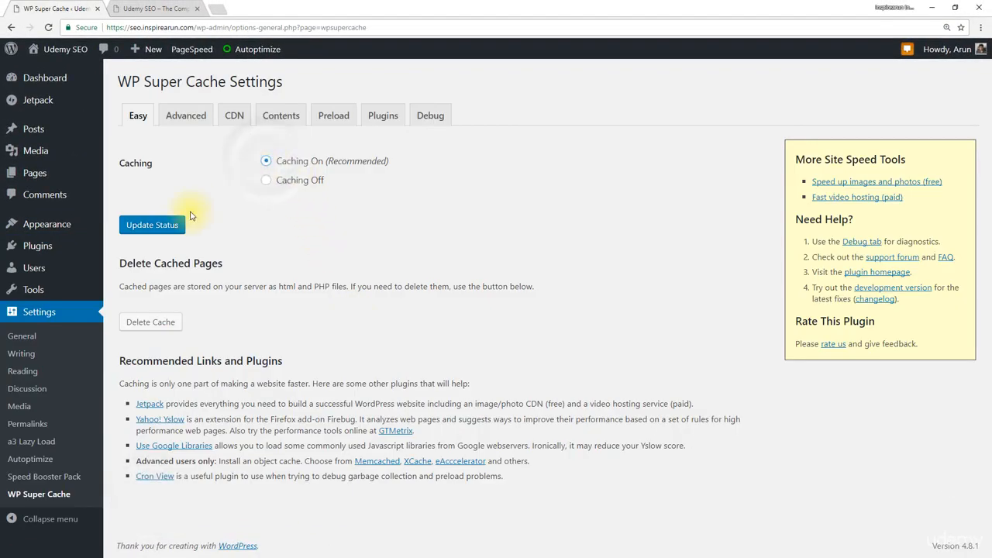
{"action": "left_click", "coordinate": [153, 225]}
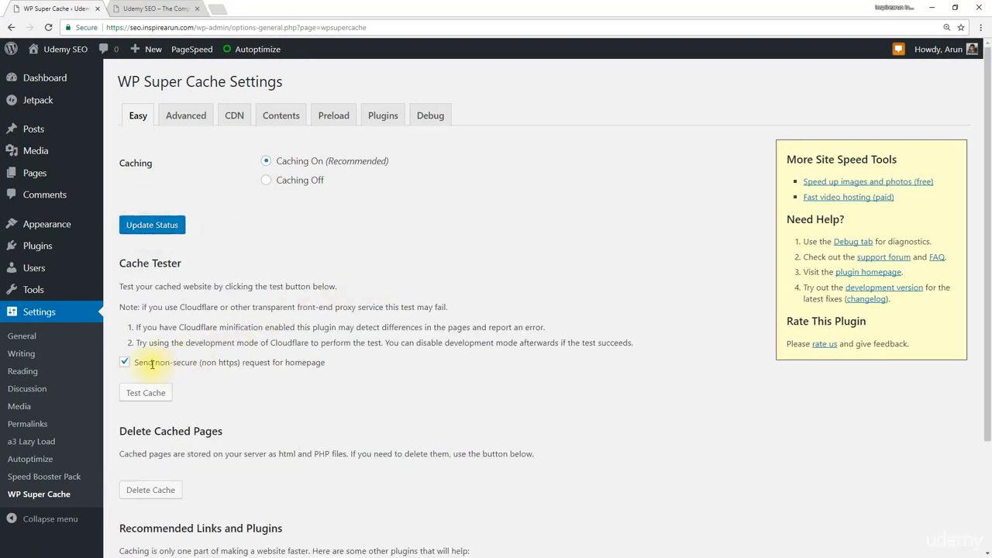
Test the cache with the non-secure (non https) request for the homepage switched off
{"action": "left_click", "coordinate": [124, 363]}
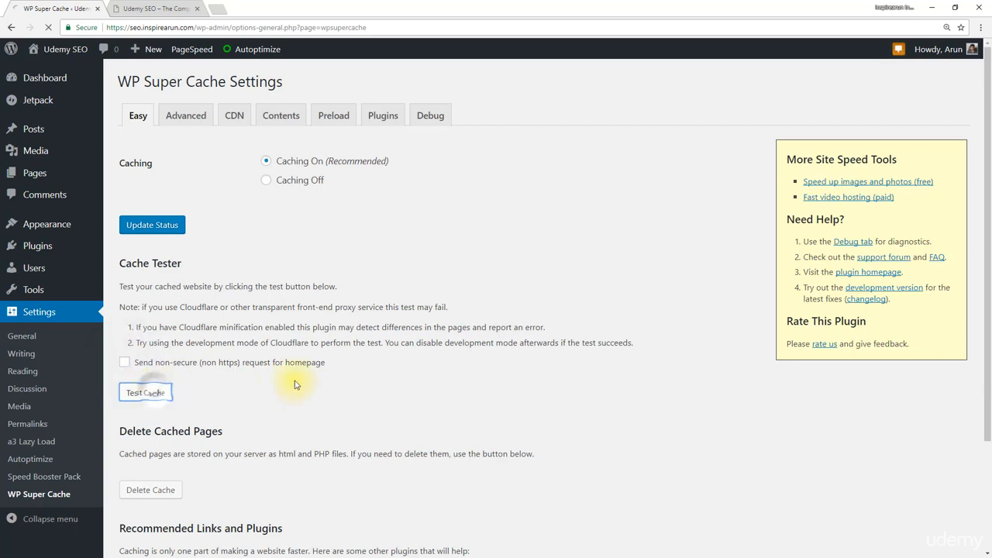
{"action": "left_click", "coordinate": [154, 393]}
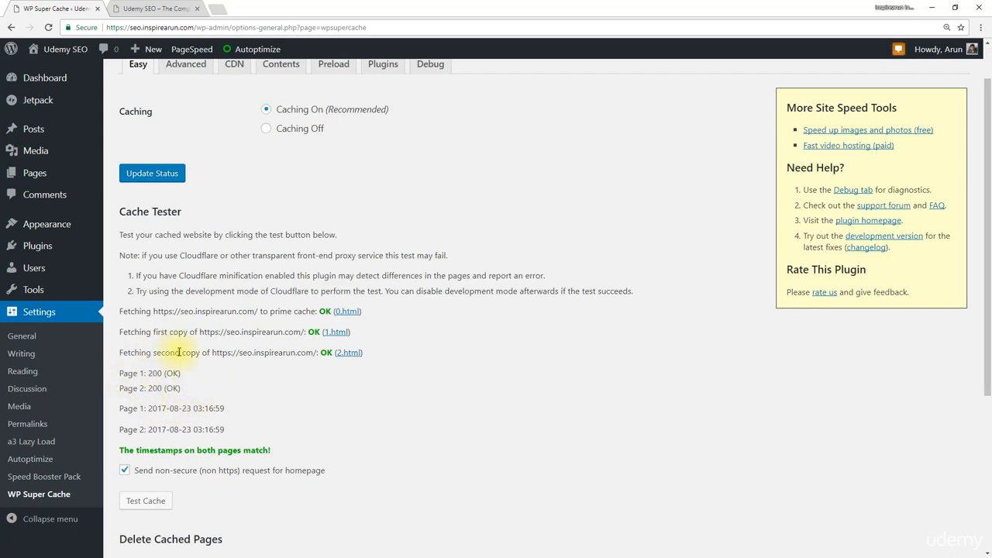
{"action": "scroll", "coordinate": [179, 352], "scroll_direction": "up", "scroll_amount": 1}
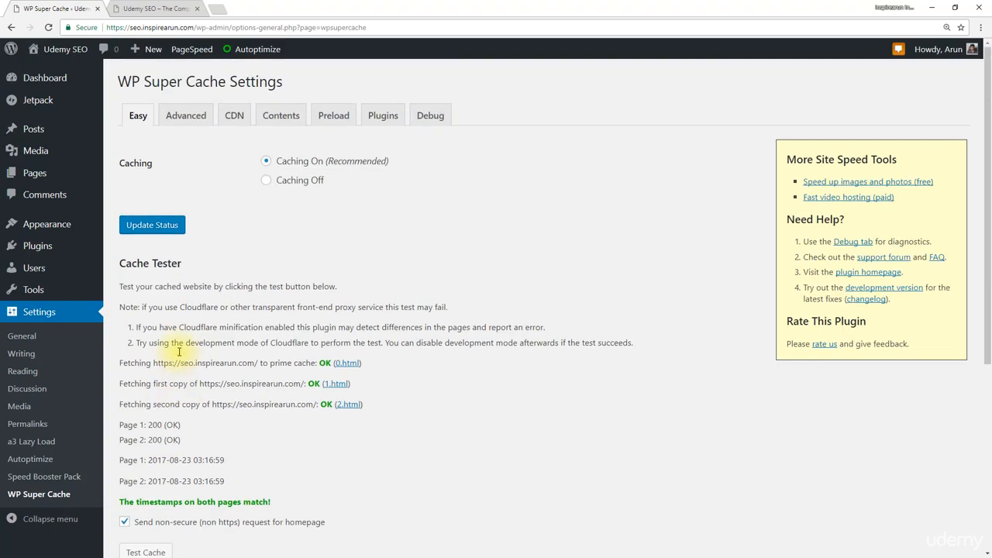
Set advanced cache delivery to Expert and enable the known-user and GET-parameter exclusions, page compression, HTTP header caching and 304 Not Modified browser caching
{"action": "left_click", "coordinate": [186, 121]}
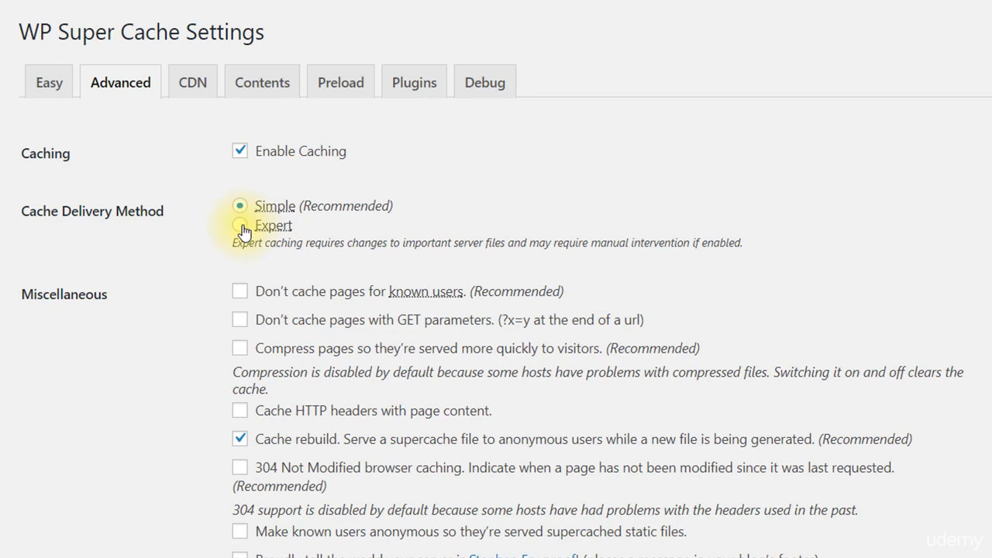
{"action": "left_click", "coordinate": [241, 225]}
{"action": "left_click", "coordinate": [241, 293]}
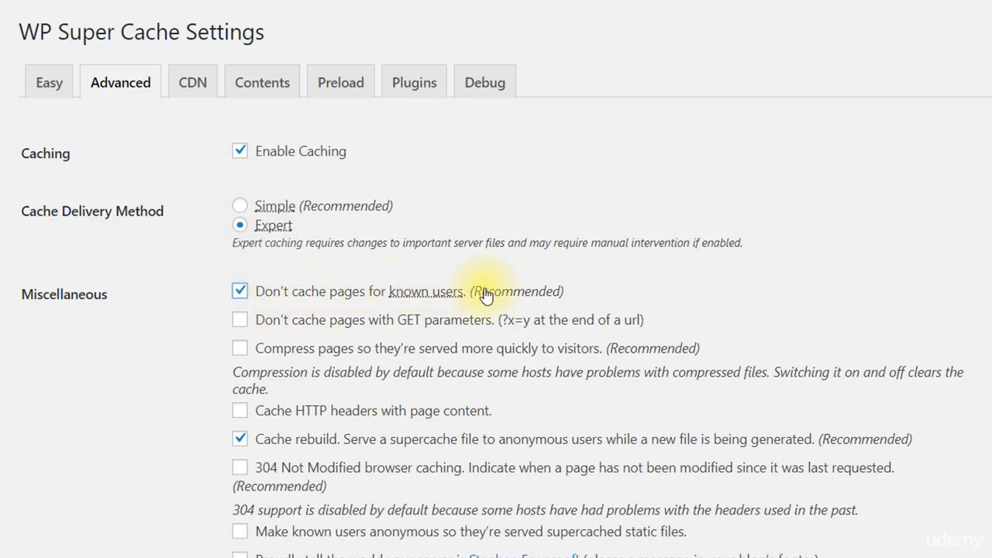
{"action": "left_click", "coordinate": [247, 321]}
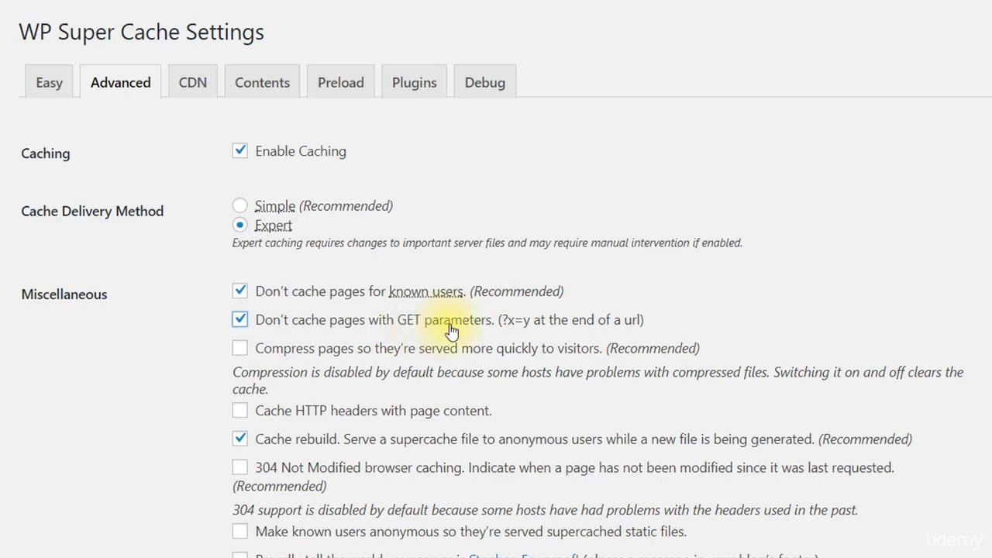
{"action": "left_click", "coordinate": [245, 350]}
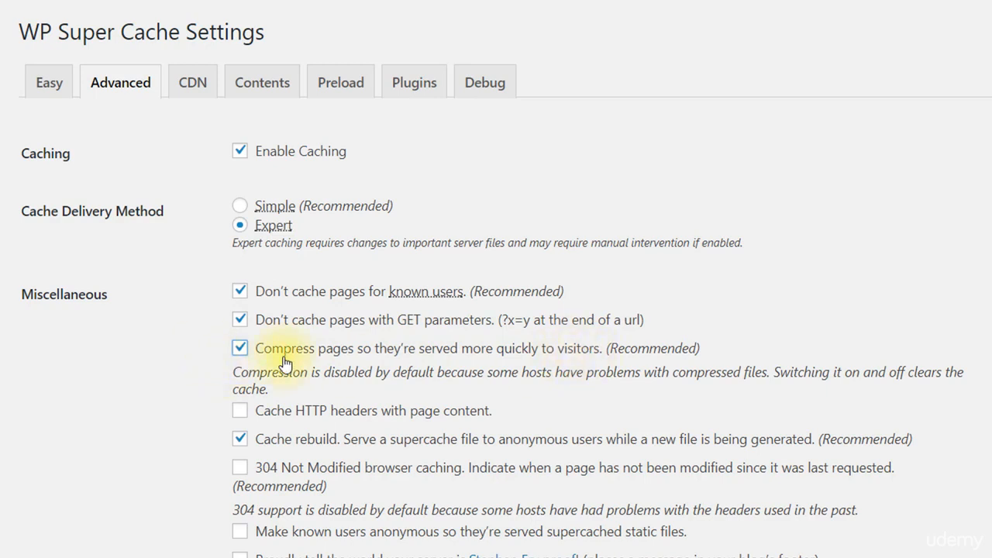
{"action": "left_click", "coordinate": [245, 413]}
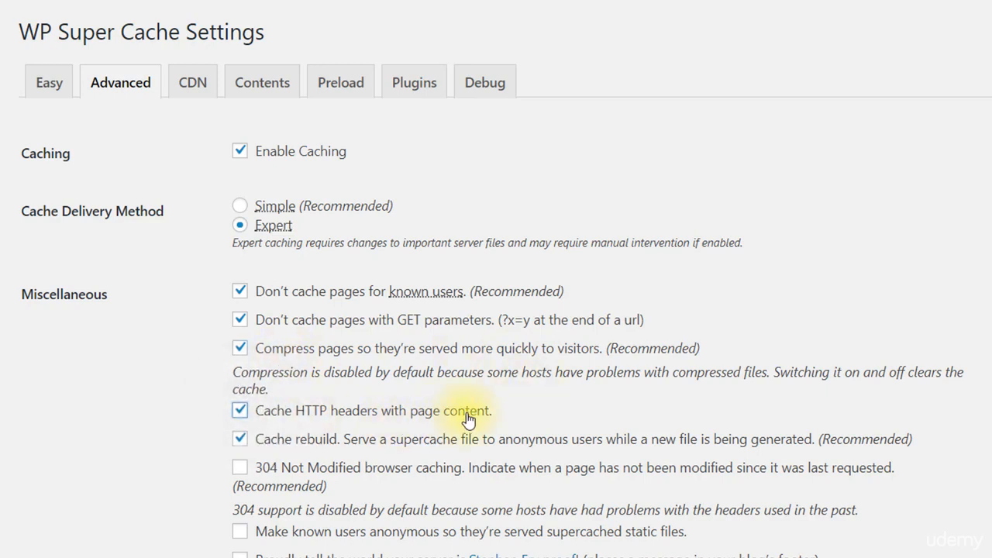
{"action": "scroll", "coordinate": [513, 414], "scroll_direction": "down", "scroll_amount": 1}
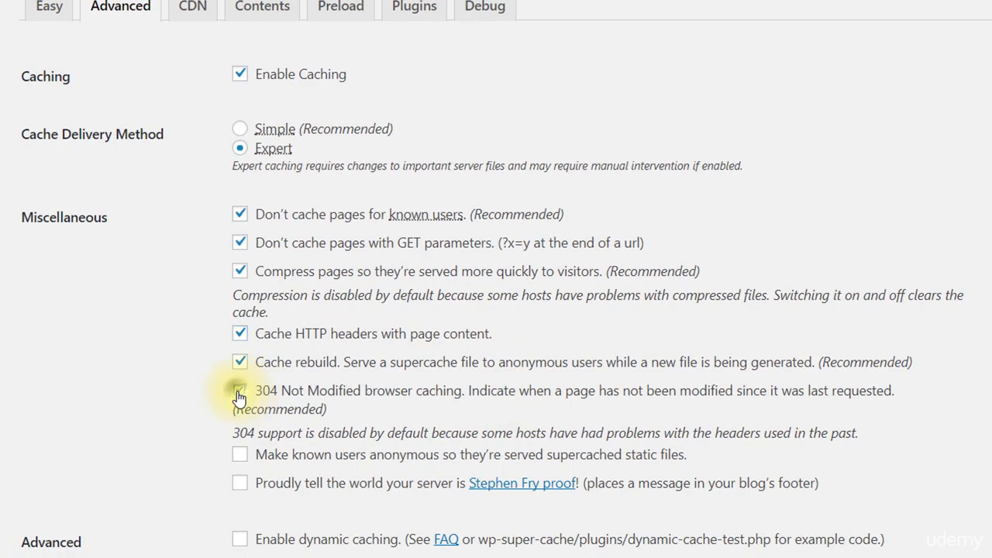
{"action": "left_click", "coordinate": [239, 391]}
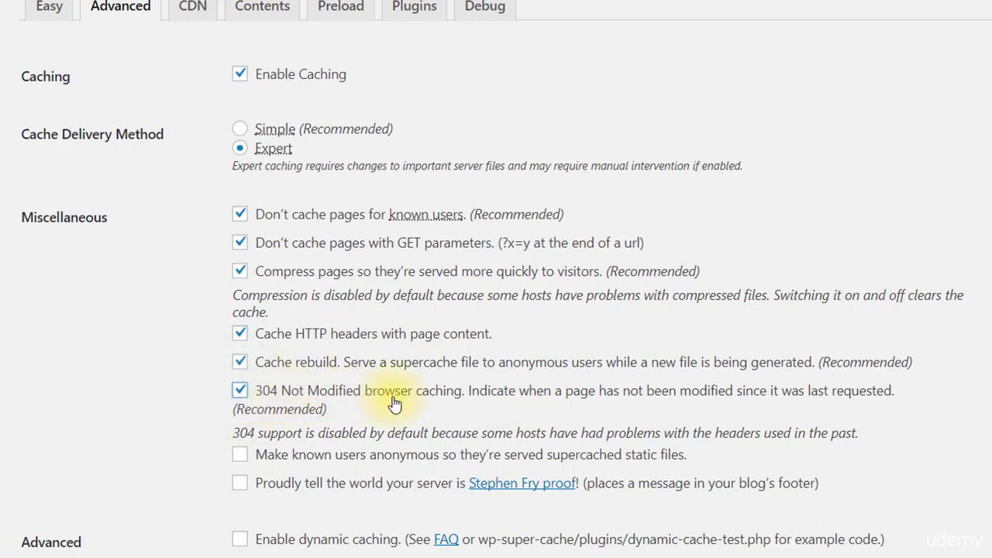
Enable clearing all cache files when a post or page is published or updated, enable extra homepage checks, and save the advanced settings
{"action": "scroll", "coordinate": [224, 437], "scroll_direction": "down", "scroll_amount": 4}
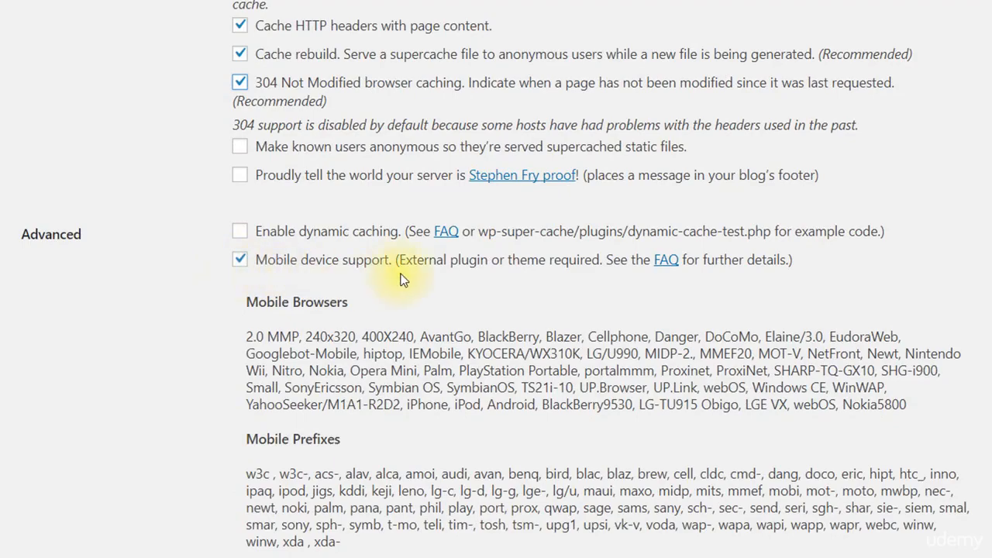
{"action": "scroll", "coordinate": [398, 271], "scroll_direction": "down", "scroll_amount": 5}
{"action": "left_click", "coordinate": [229, 209]}
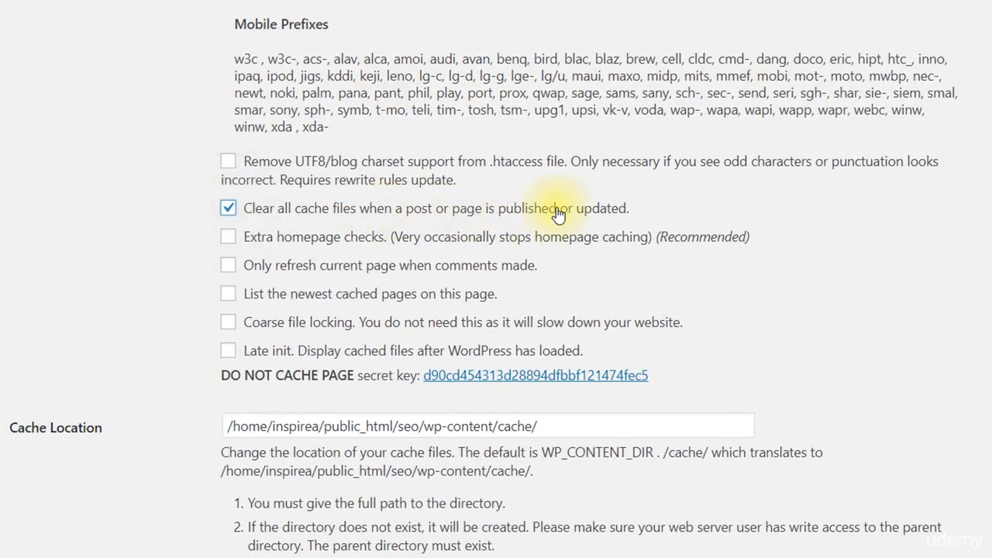
{"action": "left_click", "coordinate": [229, 238]}
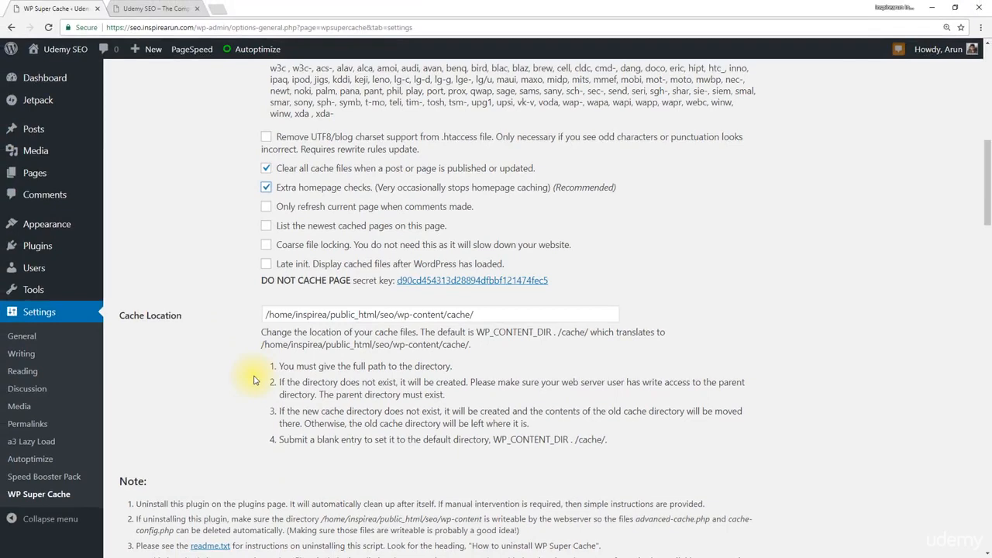
{"action": "scroll", "coordinate": [243, 356], "scroll_direction": "down", "scroll_amount": 4}
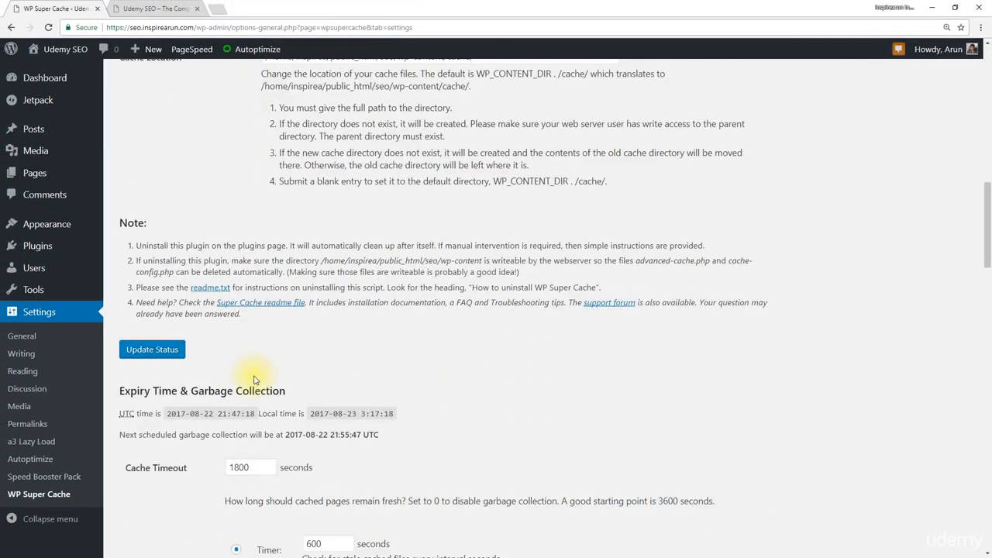
{"action": "left_click", "coordinate": [154, 352]}
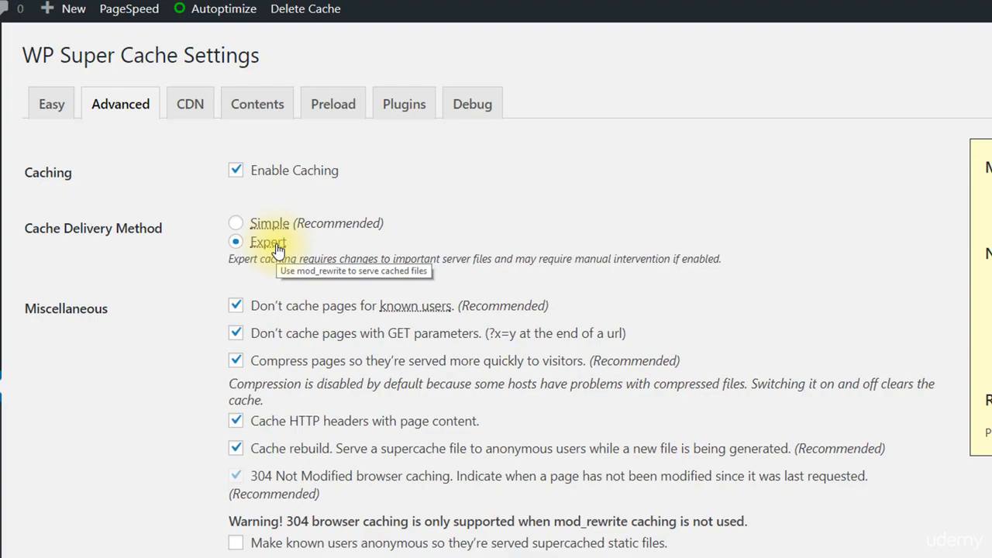
Update the mod_rewrite rules for Expert cache delivery and review the generated .htaccess rules
{"action": "scroll", "coordinate": [275, 256], "scroll_direction": "down", "scroll_amount": 2}
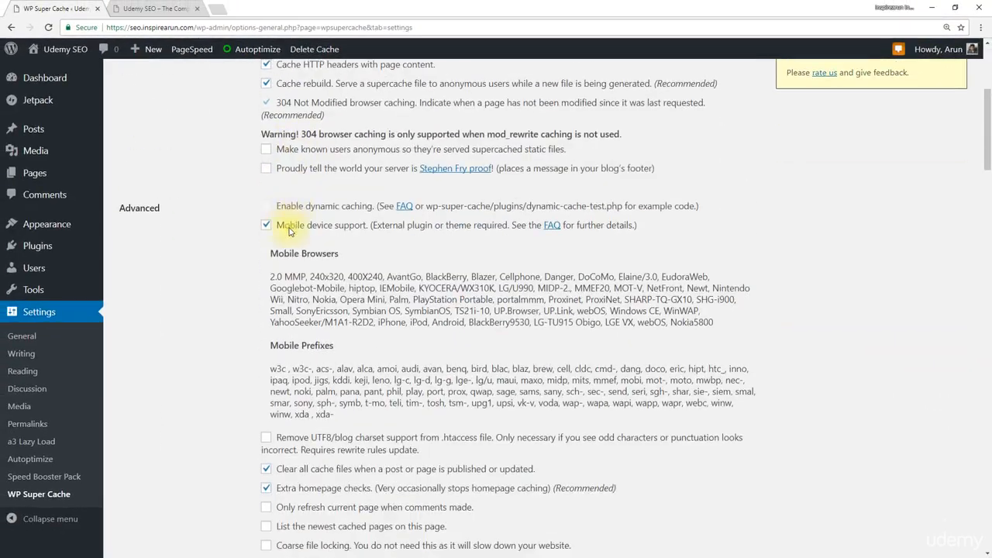
{"action": "scroll", "coordinate": [285, 179], "scroll_direction": "down", "scroll_amount": 15}
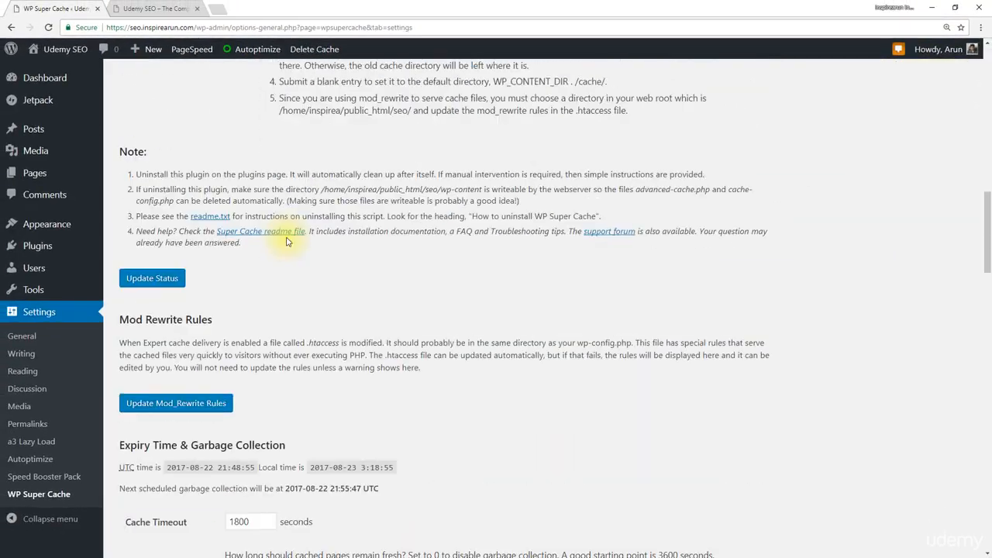
{"action": "left_click", "coordinate": [193, 256]}
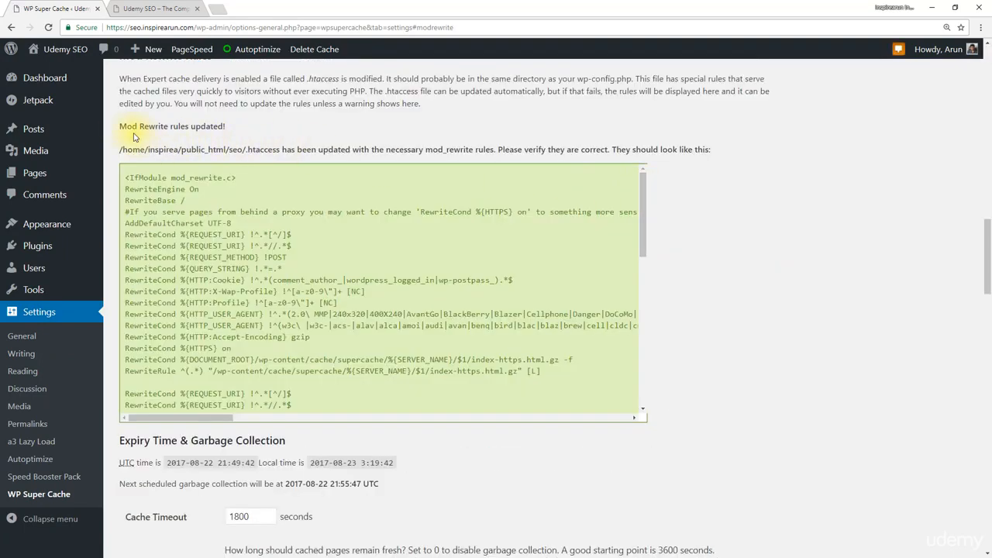
{"action": "left_click_drag", "start_coordinate": [120, 126], "coordinate": [224, 128]}
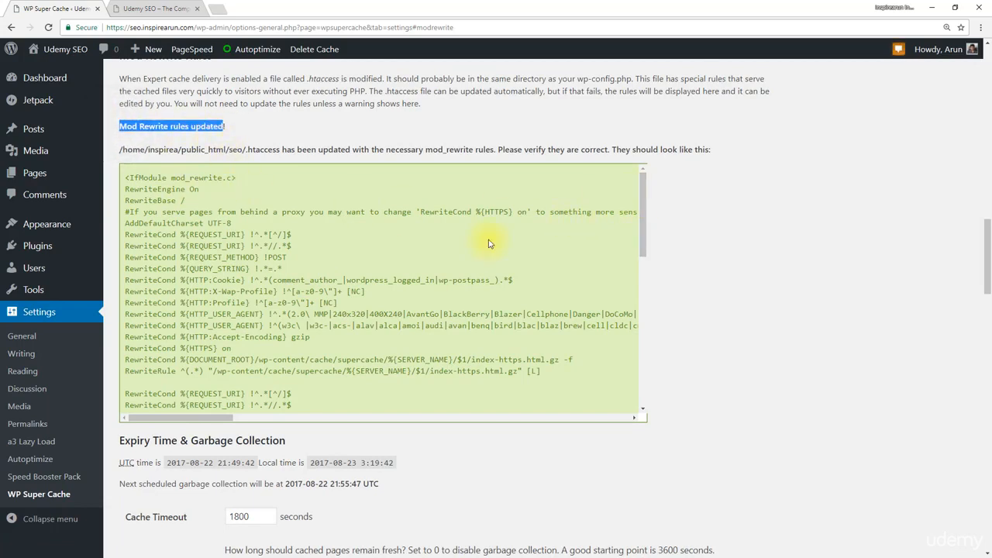
{"action": "left_click_drag", "start_coordinate": [639, 208], "coordinate": [638, 175]}
Open the cache contents overview in the WP Super Cache settings
{"action": "scroll", "coordinate": [659, 230], "scroll_direction": "up", "scroll_amount": 4}
{"action": "scroll", "coordinate": [663, 294], "scroll_direction": "up", "scroll_amount": 15}
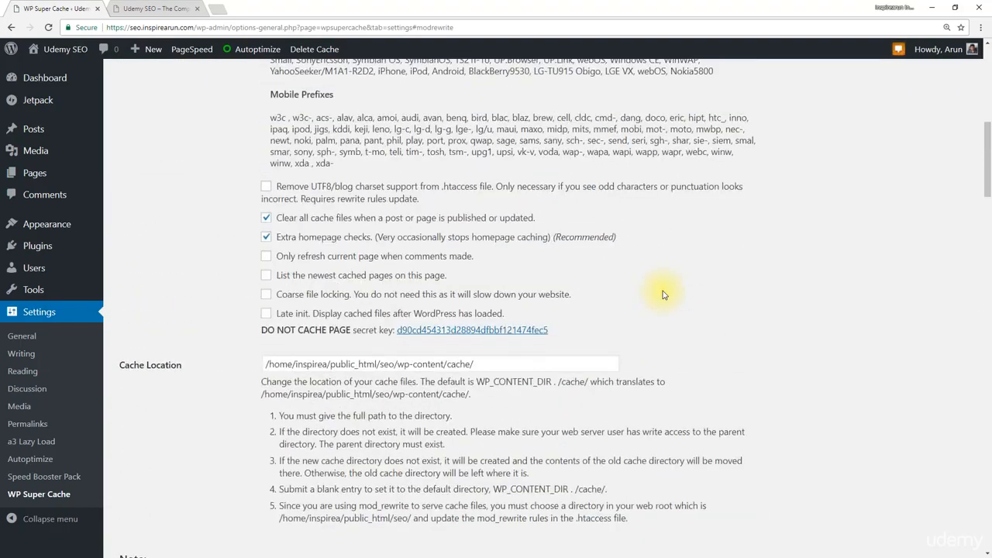
{"action": "left_click", "coordinate": [280, 116]}
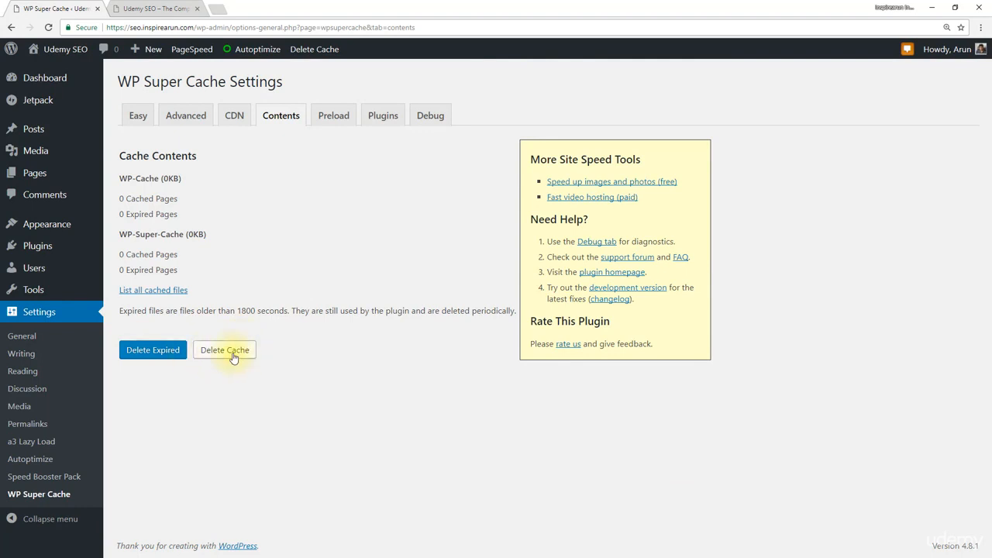
Review the WP Super Cache preload options, including the refresh interval, and the list of available cache plugins
{"action": "left_click", "coordinate": [333, 126]}
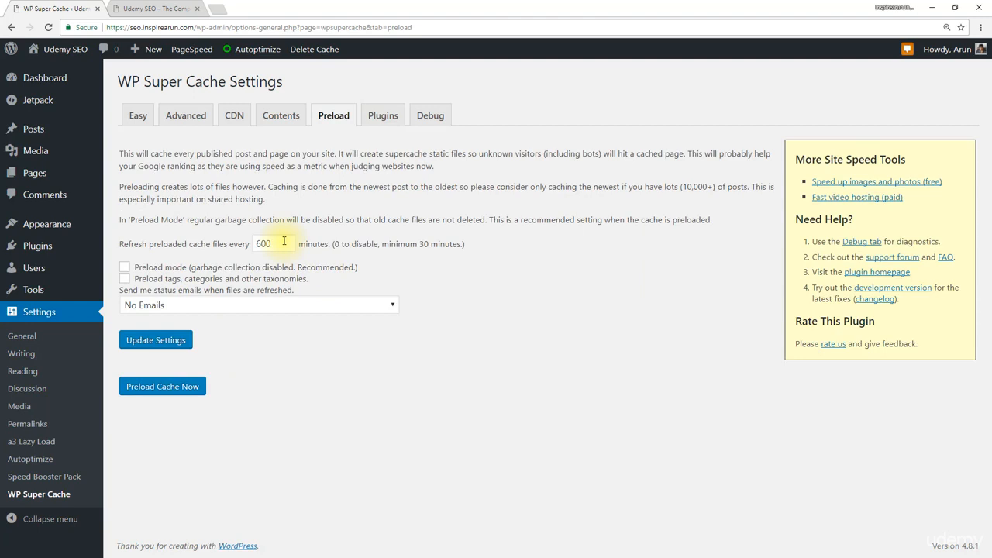
{"action": "double_click", "coordinate": [281, 241]}
{"action": "left_click", "coordinate": [292, 241]}
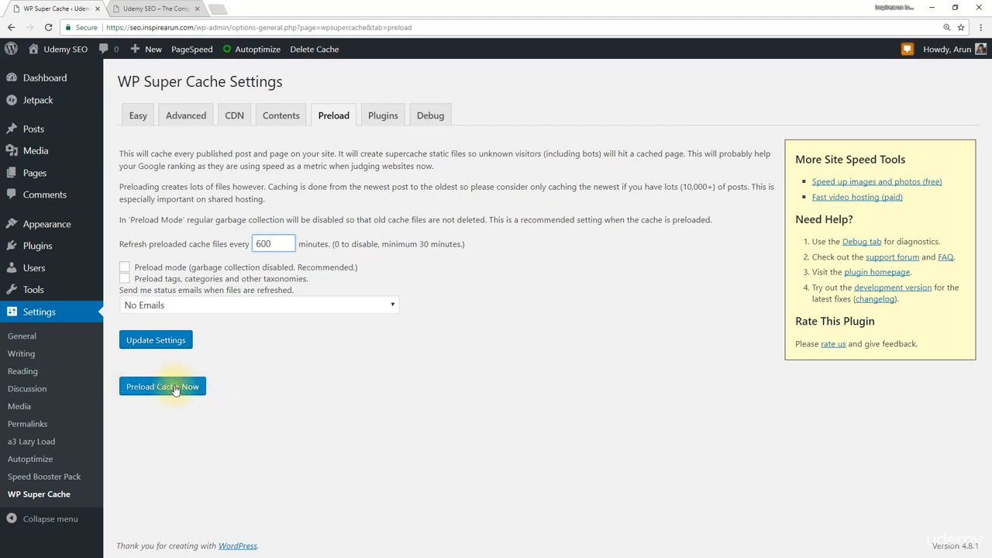
{"action": "left_click", "coordinate": [383, 116]}
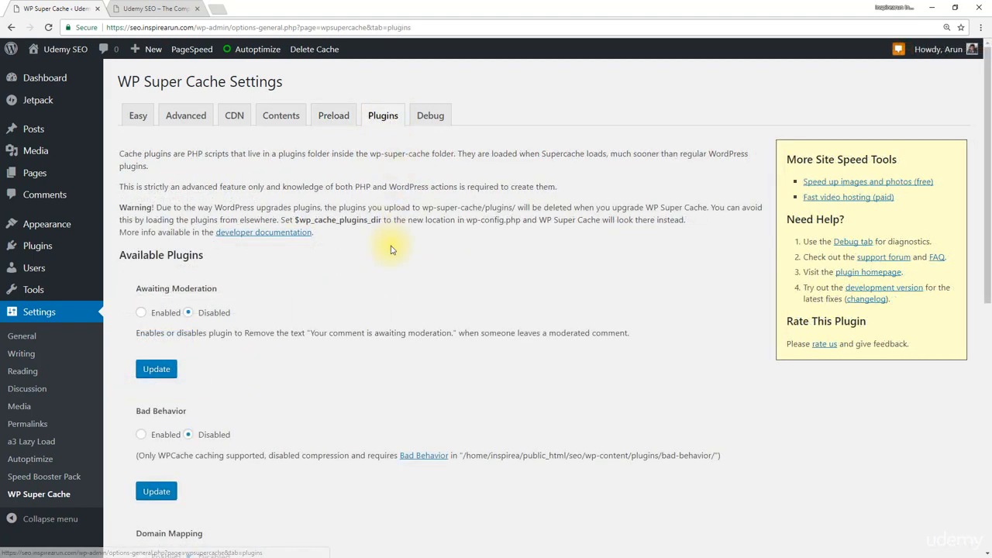
{"action": "scroll", "coordinate": [391, 249], "scroll_direction": "down", "scroll_amount": 6}
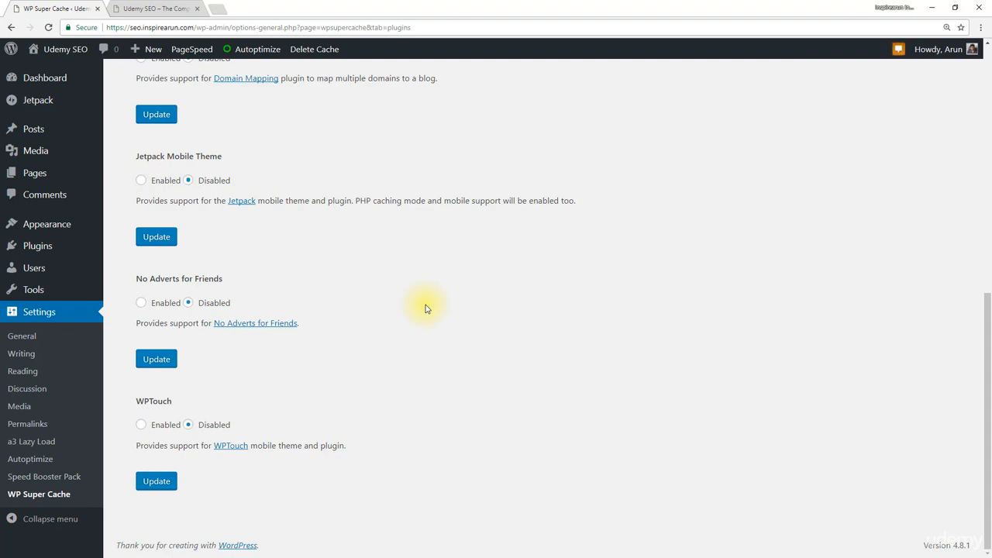
{"action": "scroll", "coordinate": [425, 309], "scroll_direction": "up", "scroll_amount": 6}
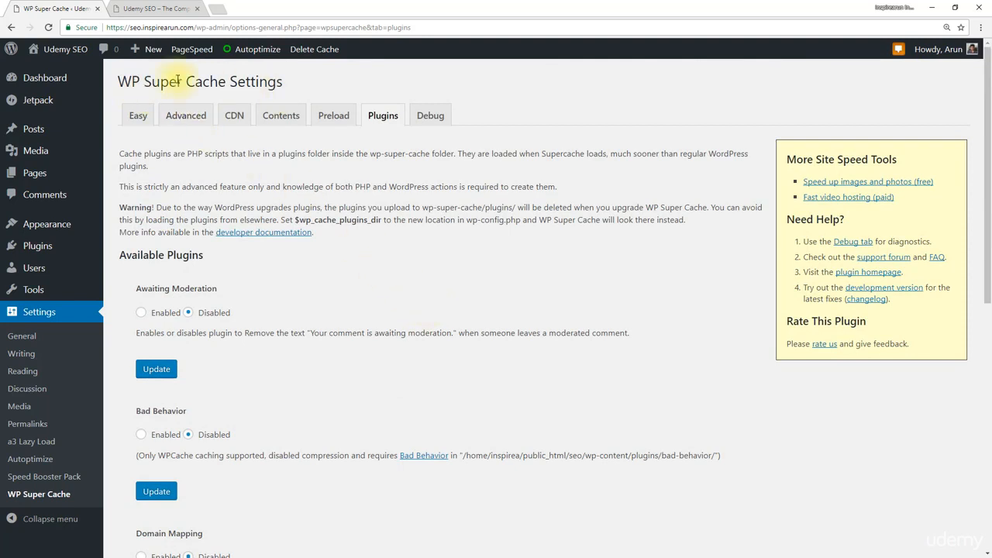
Open the live Udemy SEO site in a new browser tab and look through its homepage
{"action": "mouse_move", "coordinate": [56, 51]}
{"action": "middle_click", "coordinate": [56, 77]}
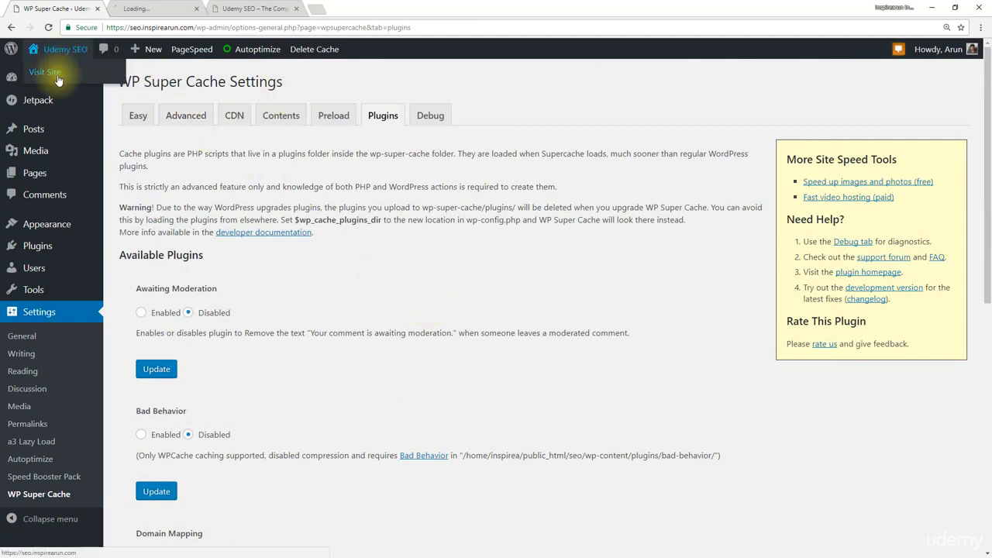
{"action": "left_click", "coordinate": [140, 7]}
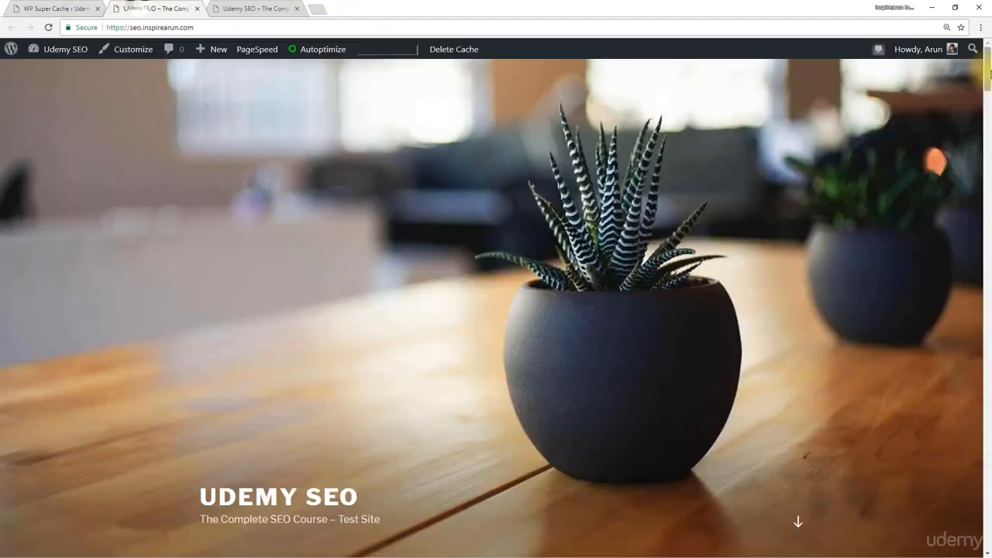
{"action": "left_click_drag", "start_coordinate": [986, 73], "coordinate": [981, 209]}
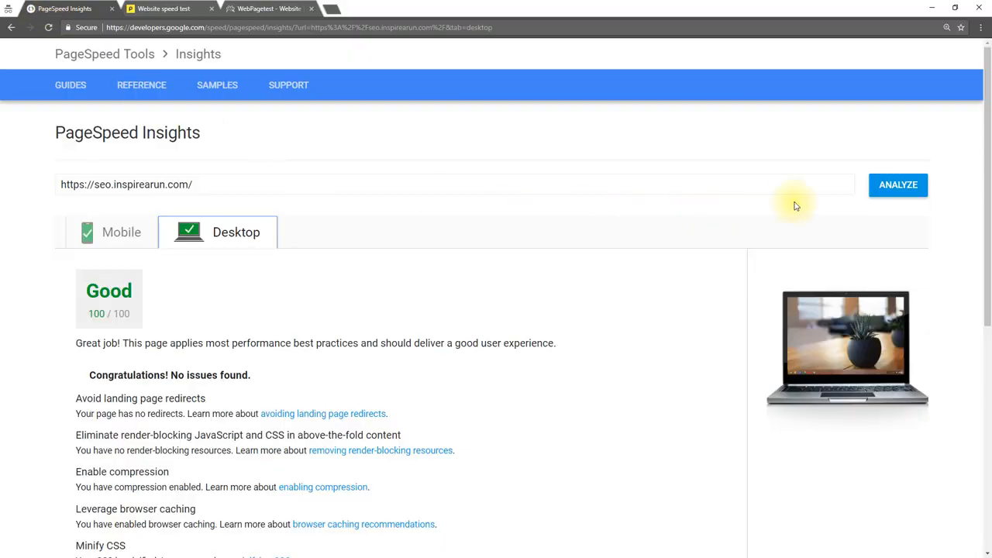
{"action": "right_click", "coordinate": [52, 7]}
{"action": "left_click", "coordinate": [81, 42]}
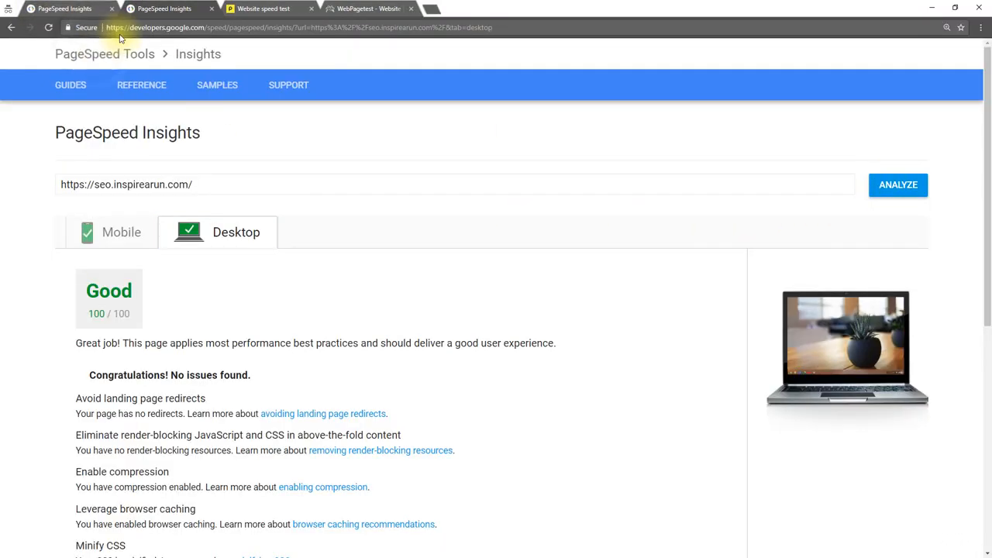
{"action": "left_click", "coordinate": [899, 192]}
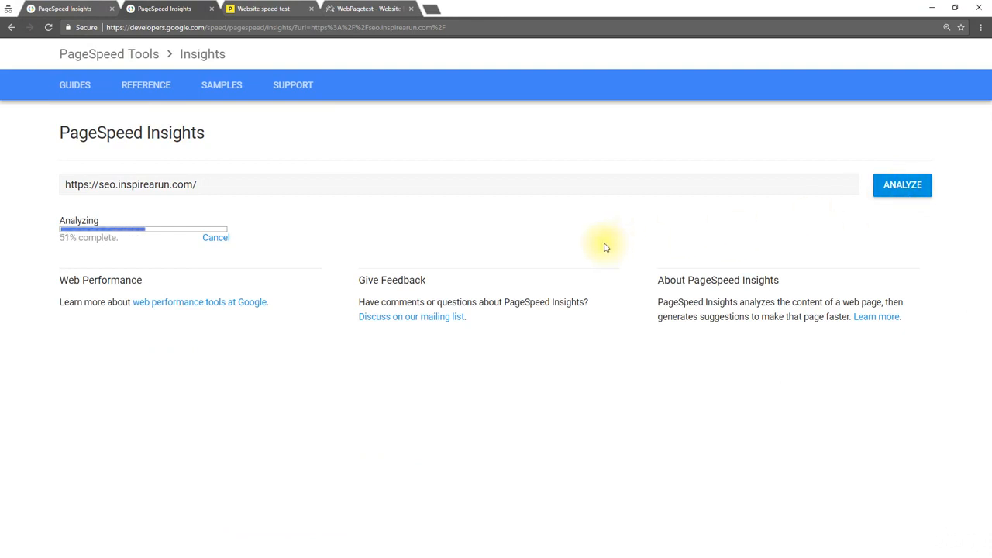
{"action": "left_click", "coordinate": [226, 225]}
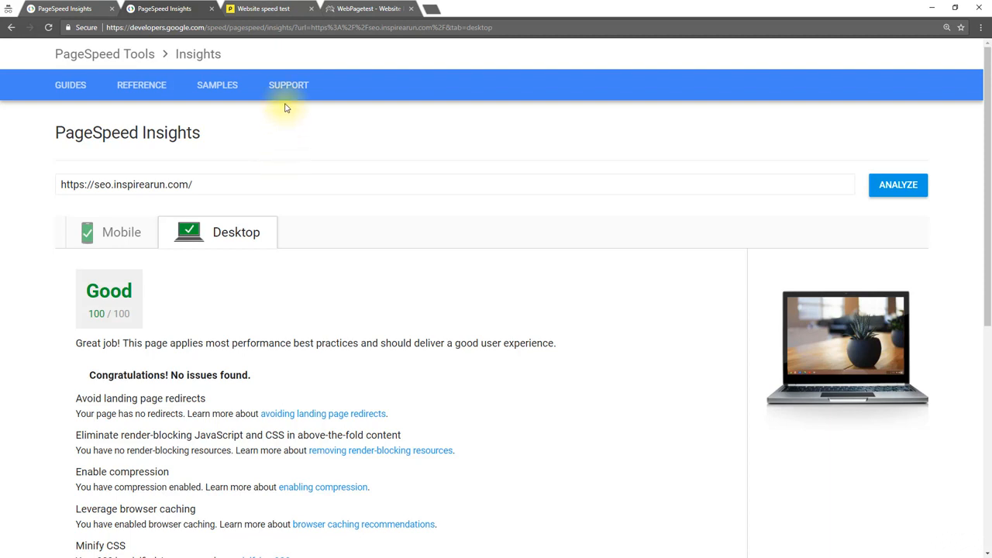
{"action": "left_click", "coordinate": [284, 14]}
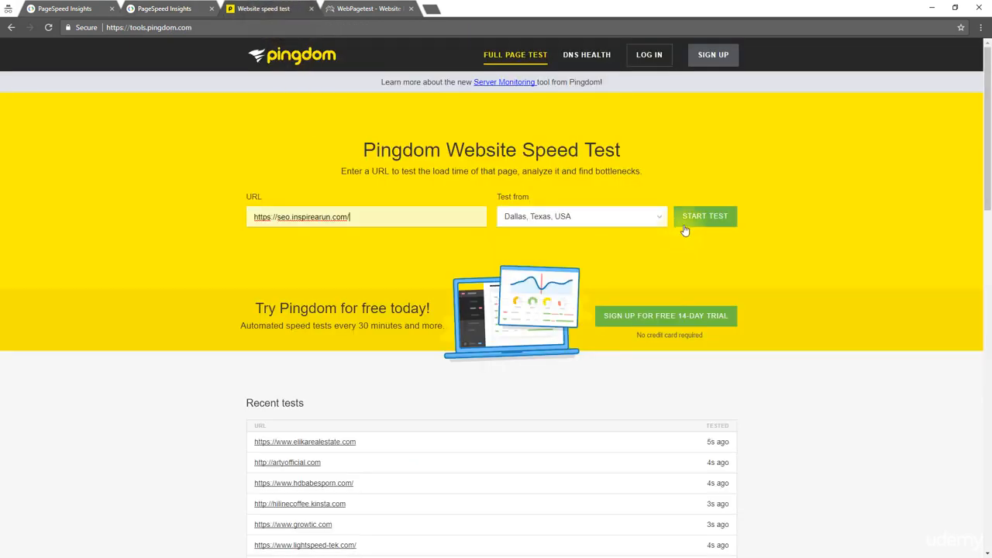
{"action": "left_click", "coordinate": [703, 217]}
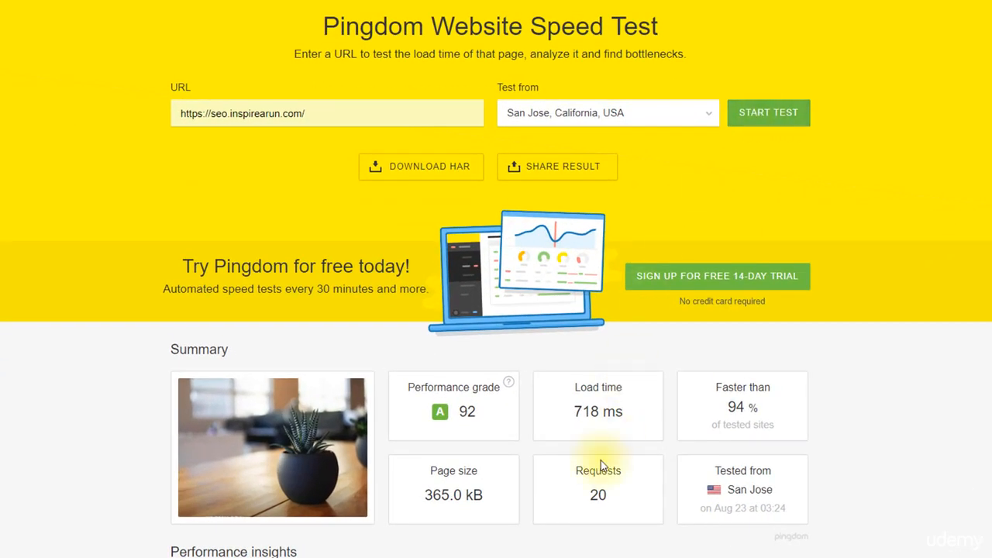
{"action": "left_click_drag", "start_coordinate": [630, 413], "coordinate": [572, 412]}
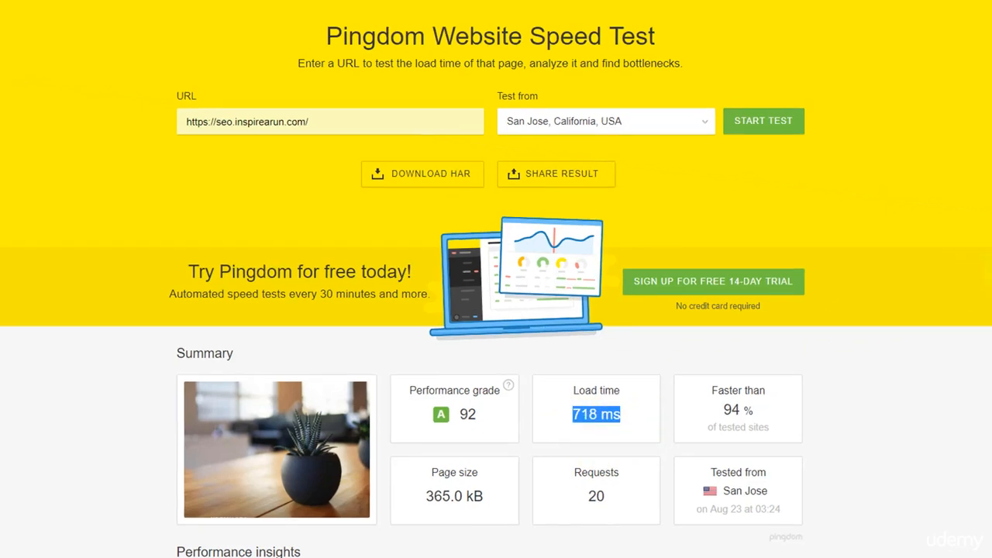
{"action": "left_click", "coordinate": [923, 325]}
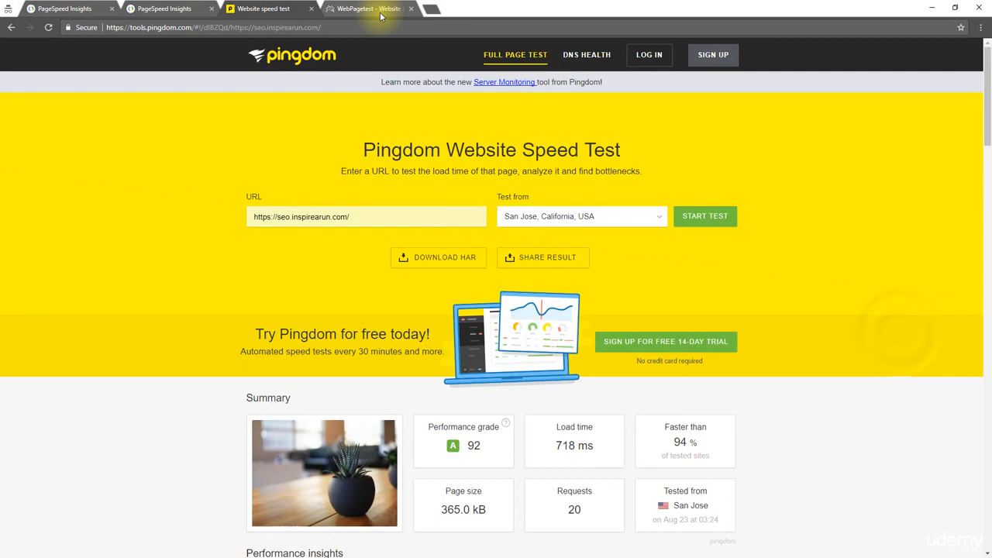
{"action": "left_click", "coordinate": [380, 15]}
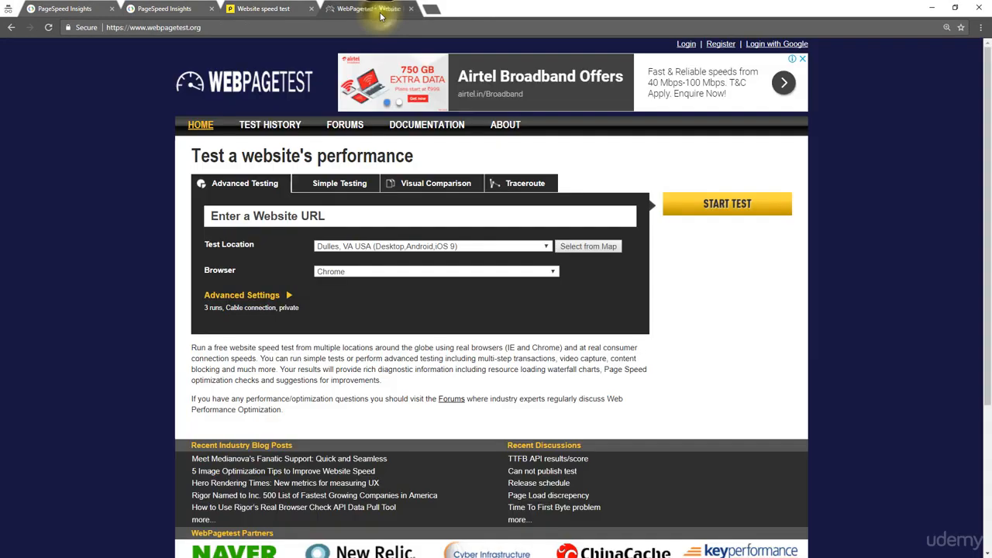
{"action": "left_click", "coordinate": [331, 219]}
{"action": "type", "text": "https://seo.inspirearun.c"}
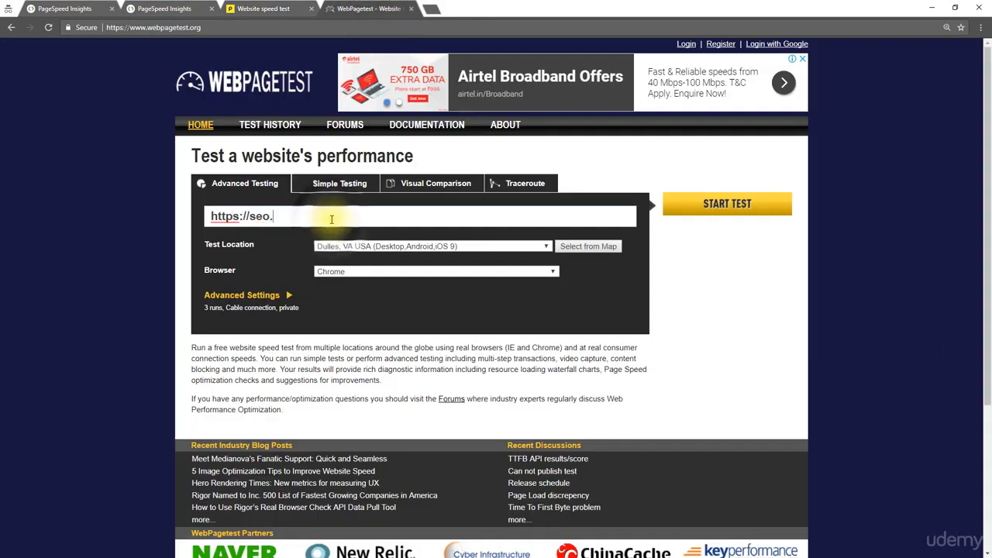
{"action": "type", "text": "om"}
{"action": "key", "text": "Return"}
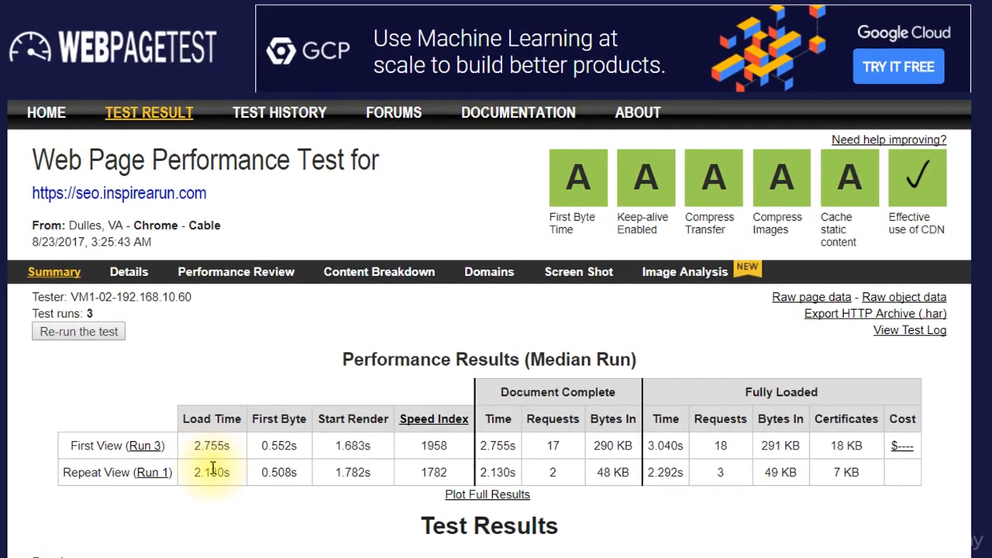
{"action": "left_click_drag", "start_coordinate": [230, 472], "coordinate": [190, 474]}
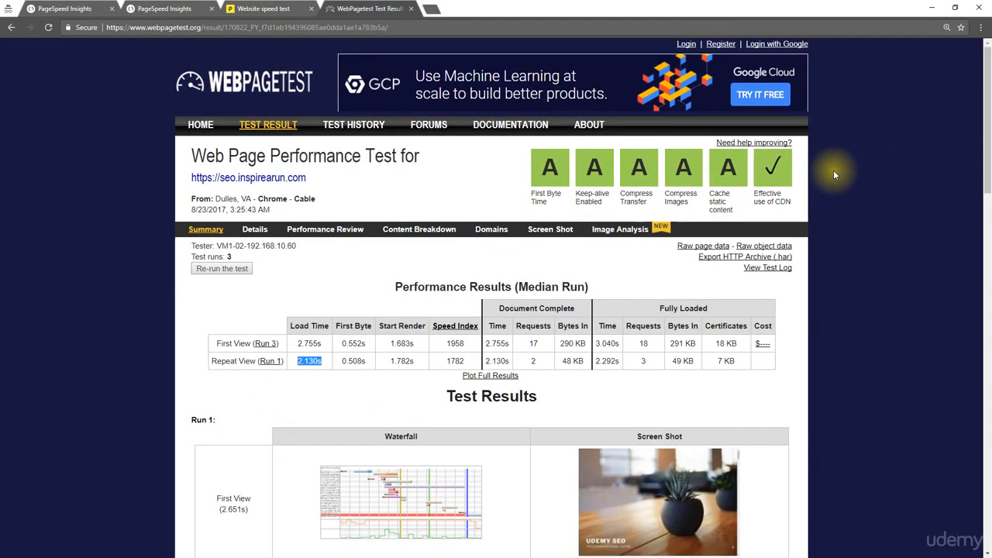
Return to the WordPress admin and open the Easy settings of WP Super Cache
{"action": "left_click", "coordinate": [932, 8]}
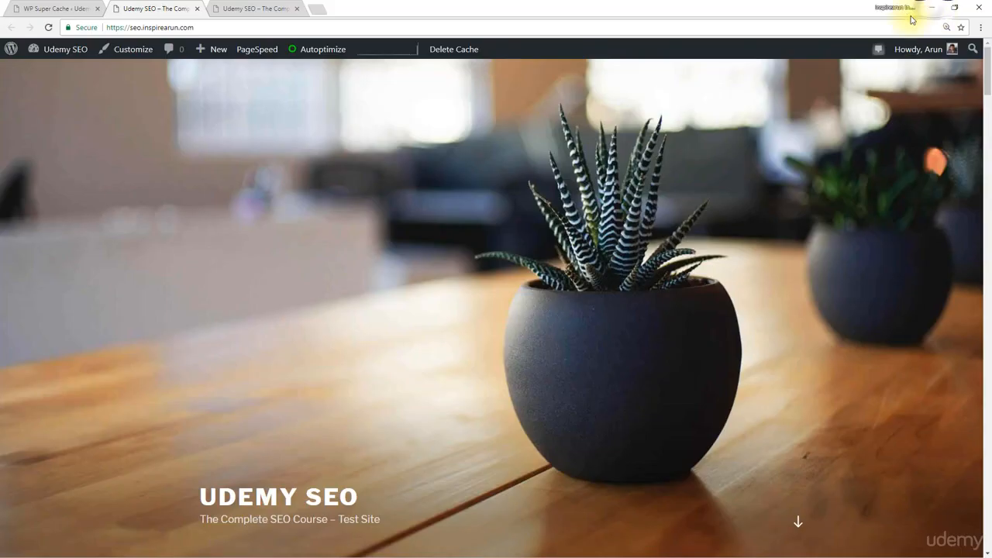
{"action": "left_click", "coordinate": [52, 8]}
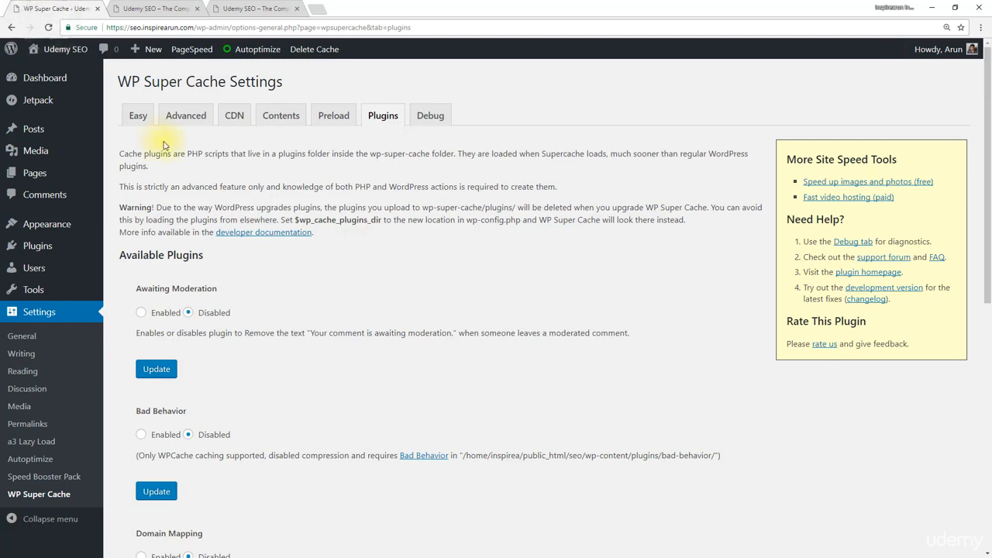
{"action": "left_click", "coordinate": [137, 116]}
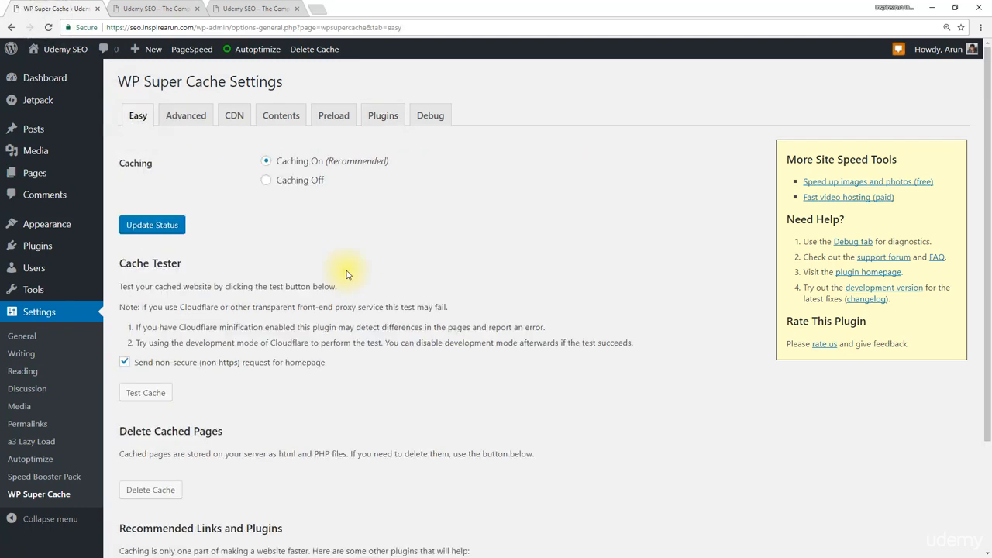